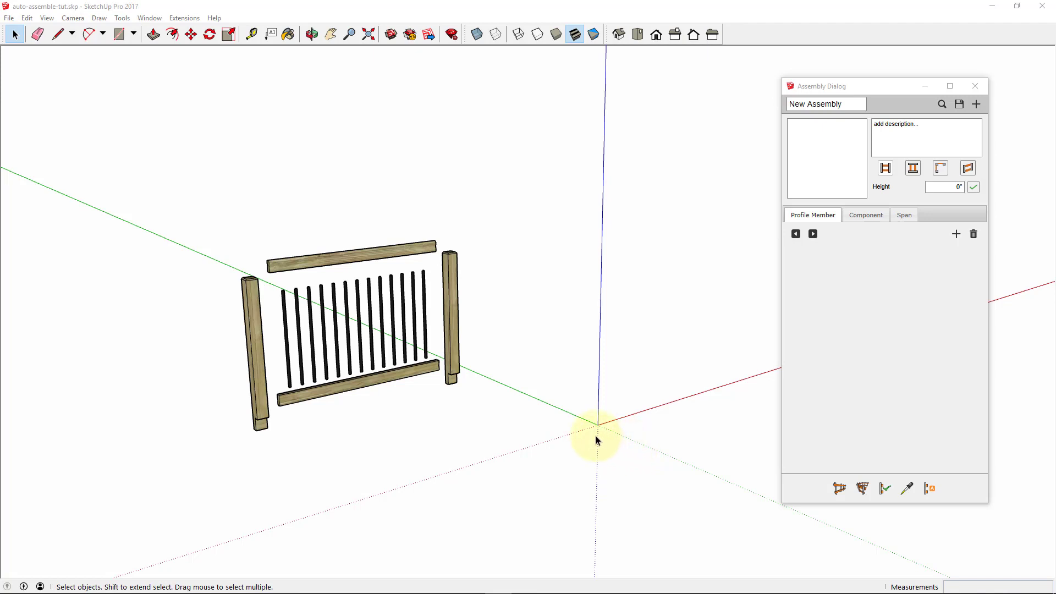
Move the near railing post from the exploded railing to the axes origin by its bottom end
shift+middle_drag(604, 438, 487, 450)
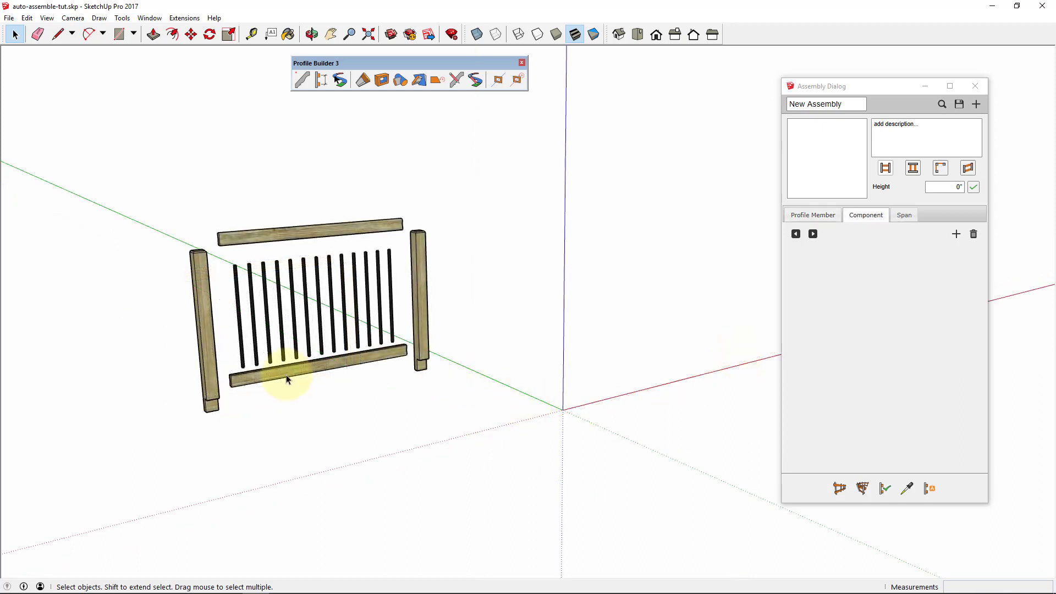
click(213, 403)
key(m)
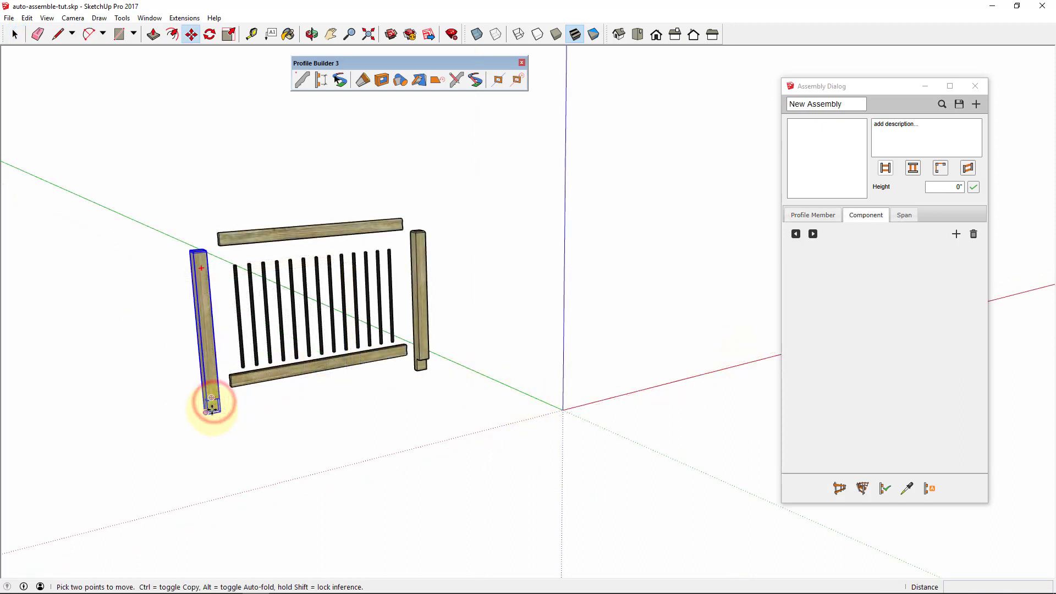
scroll(217, 407, up, 2)
click(213, 409)
scroll(214, 409, down, 2)
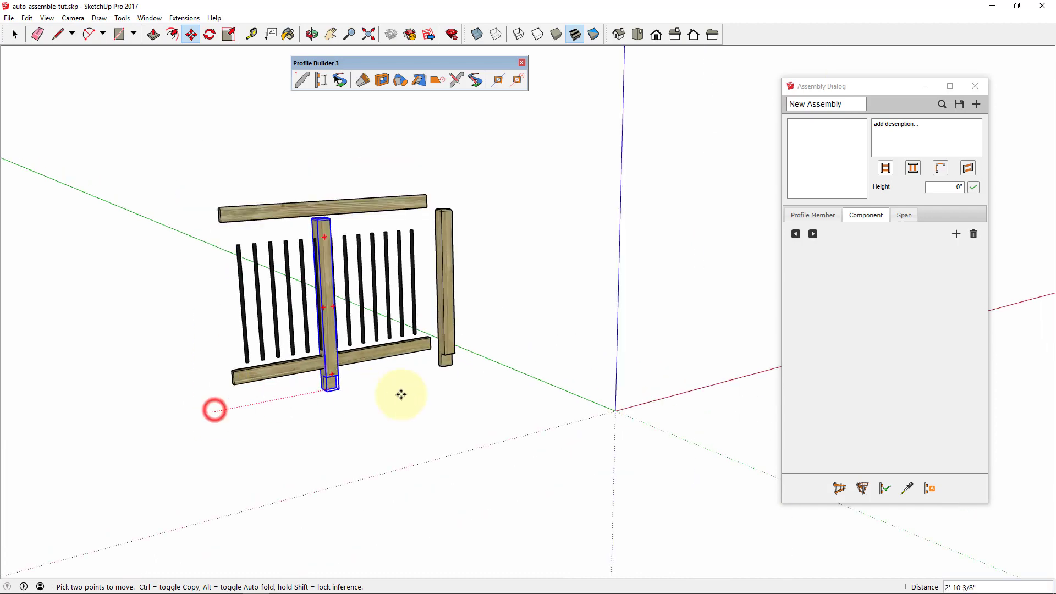
click(615, 411)
key(space)
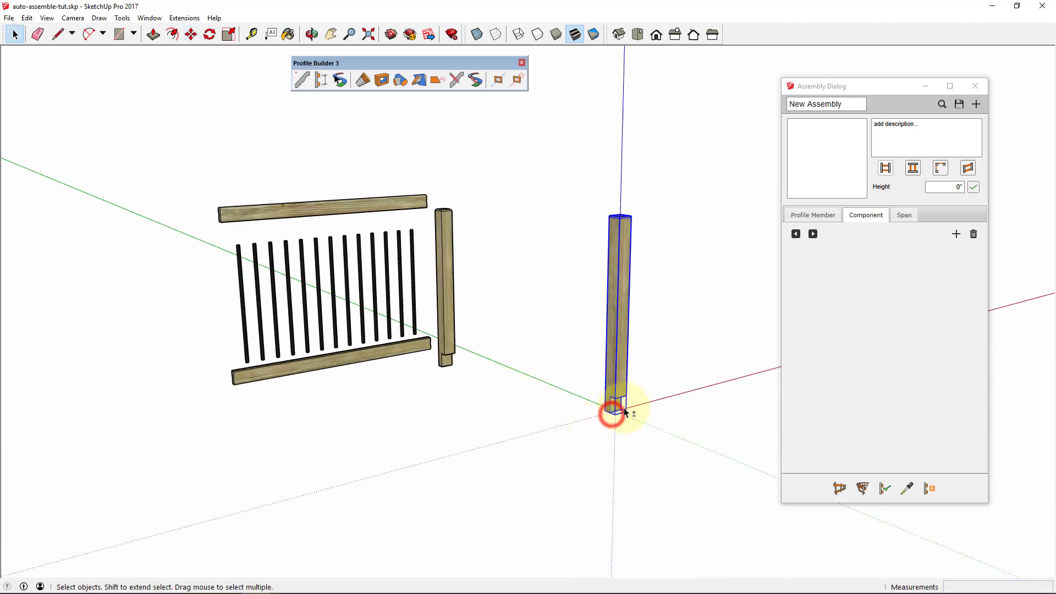
middle_drag(615, 413, 511, 438)
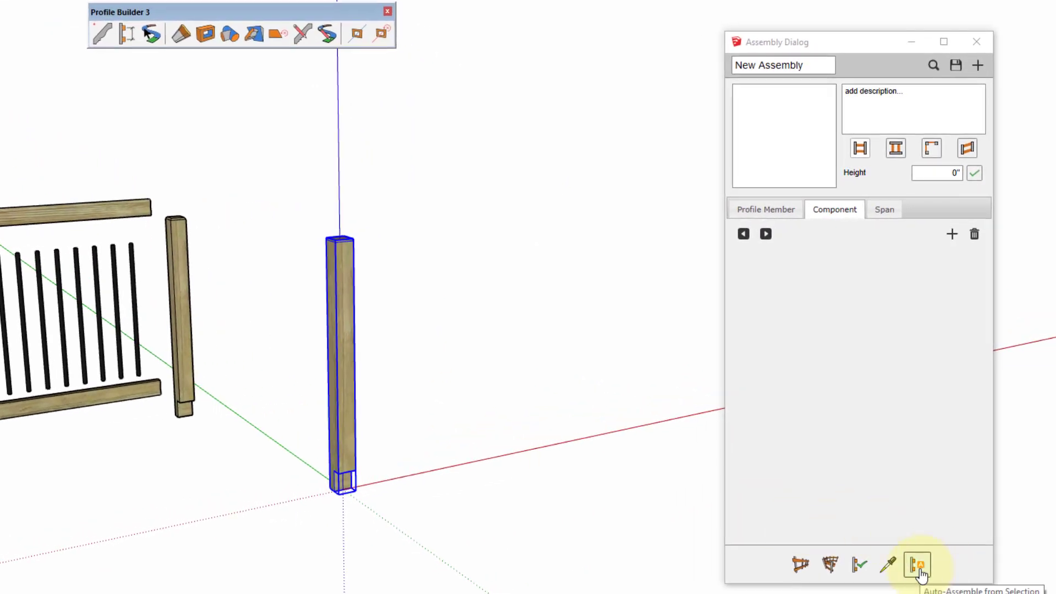
Auto-assemble a new assembly from the selected railing post and try building it along a path
click(918, 566)
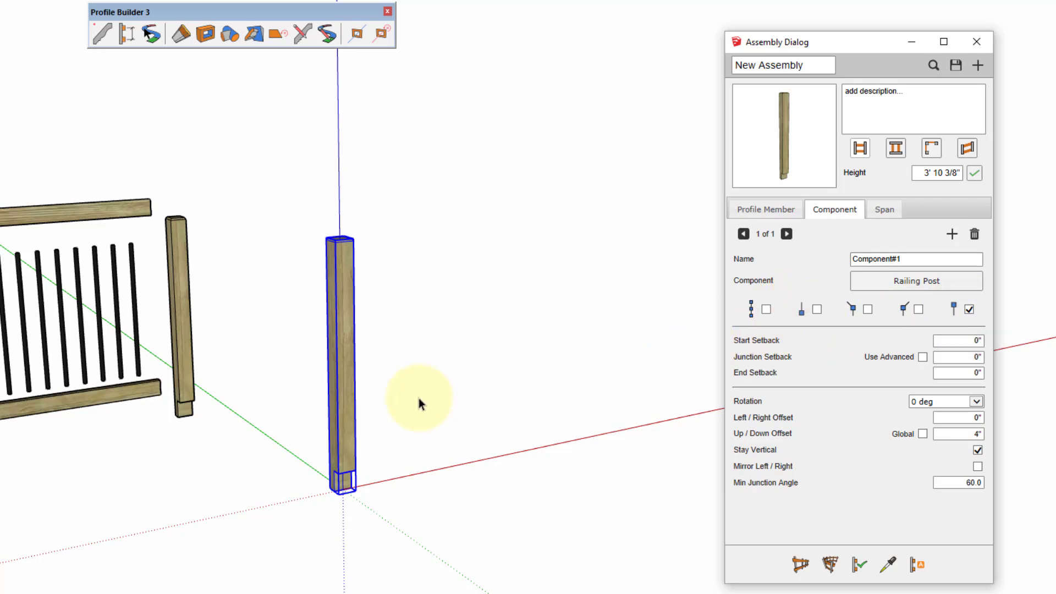
scroll(418, 398, down, 5)
click(801, 564)
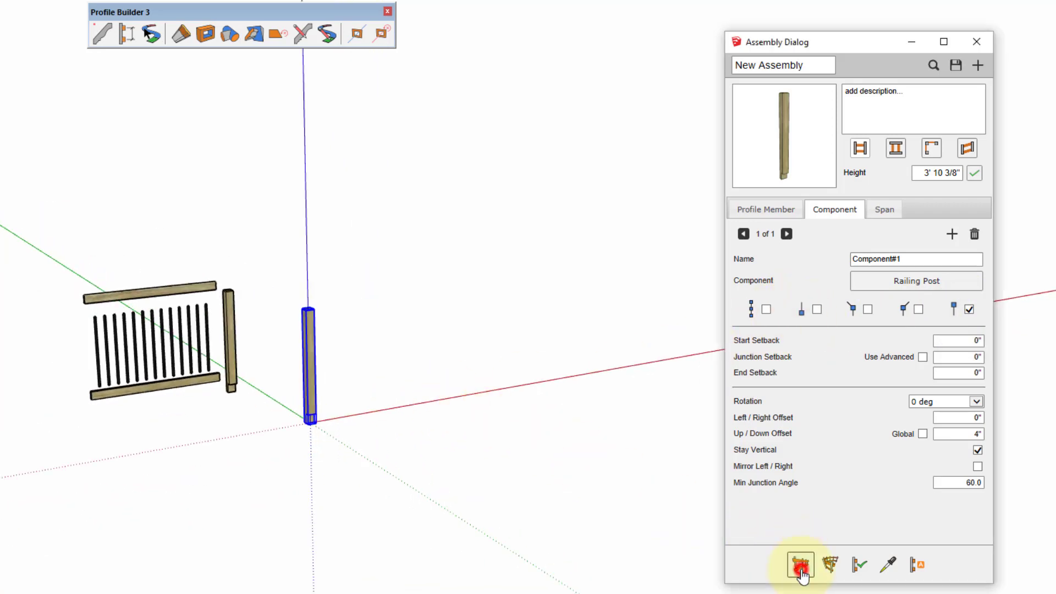
shift+middle_drag(420, 462, 299, 452)
click(313, 443)
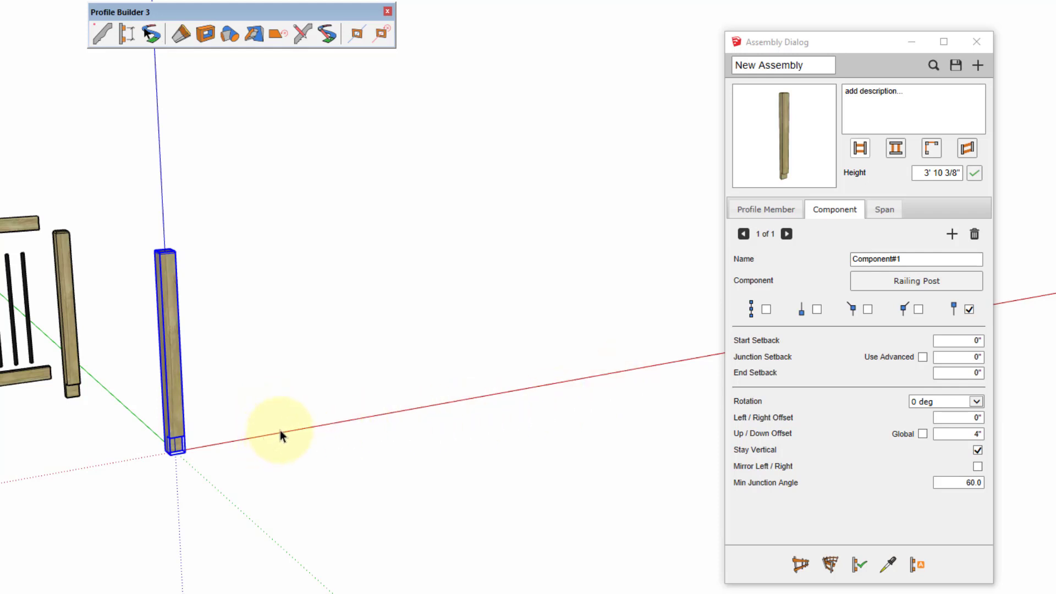
Copy the origin post along the red axis and auto-assemble the assembly from both posts
click(256, 440)
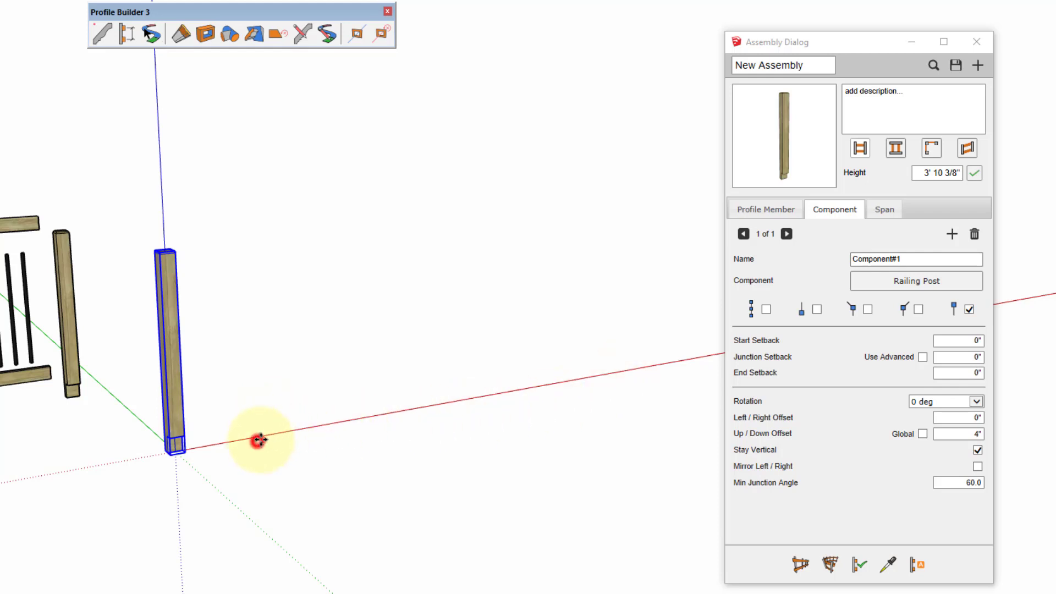
click(537, 383)
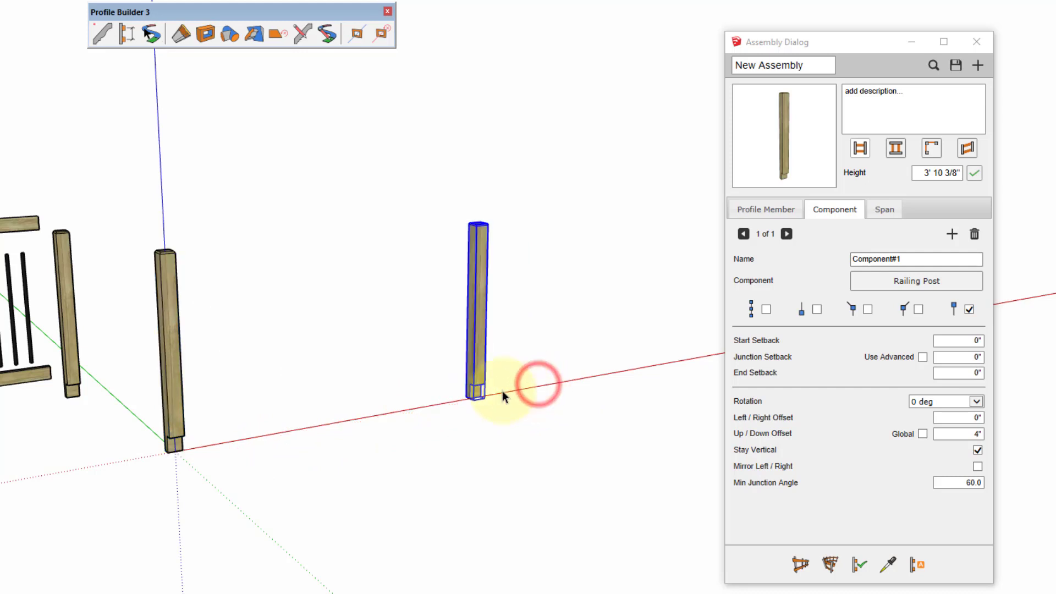
click(163, 287)
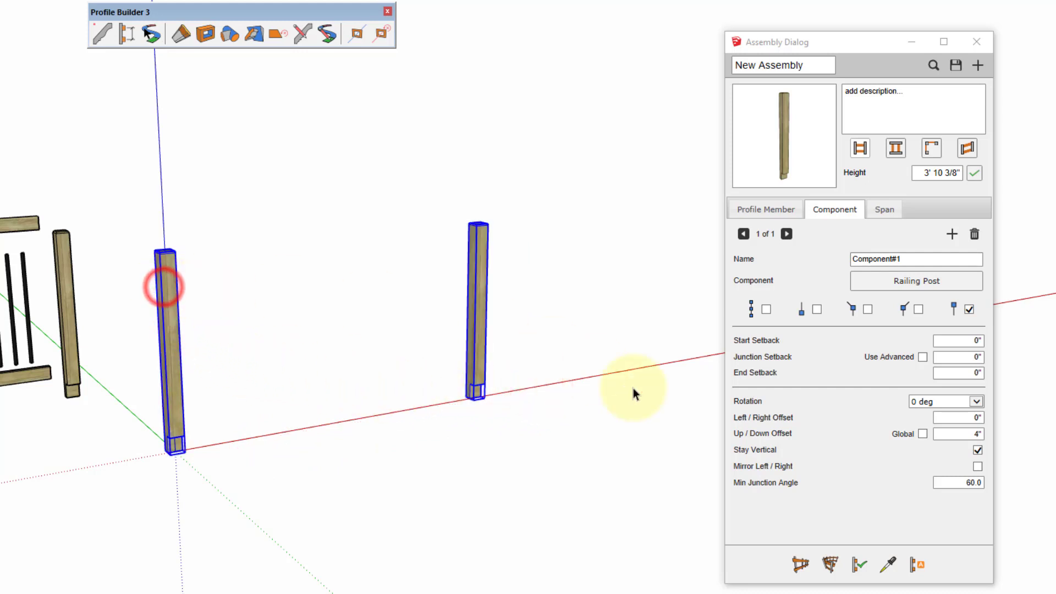
click(917, 565)
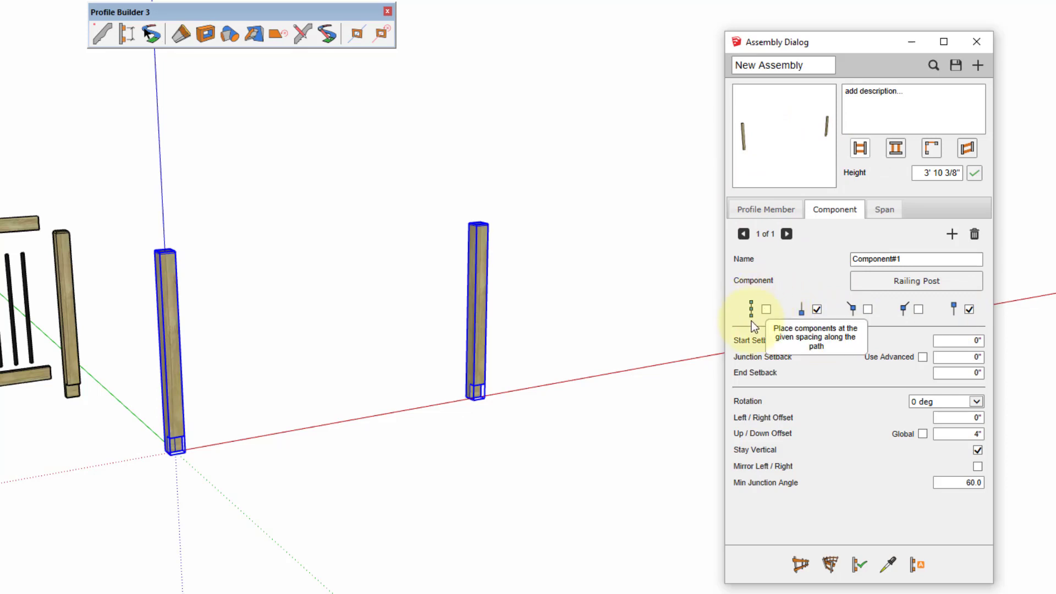
Build the two-post assembly along a straight test path in front of the posts
click(801, 561)
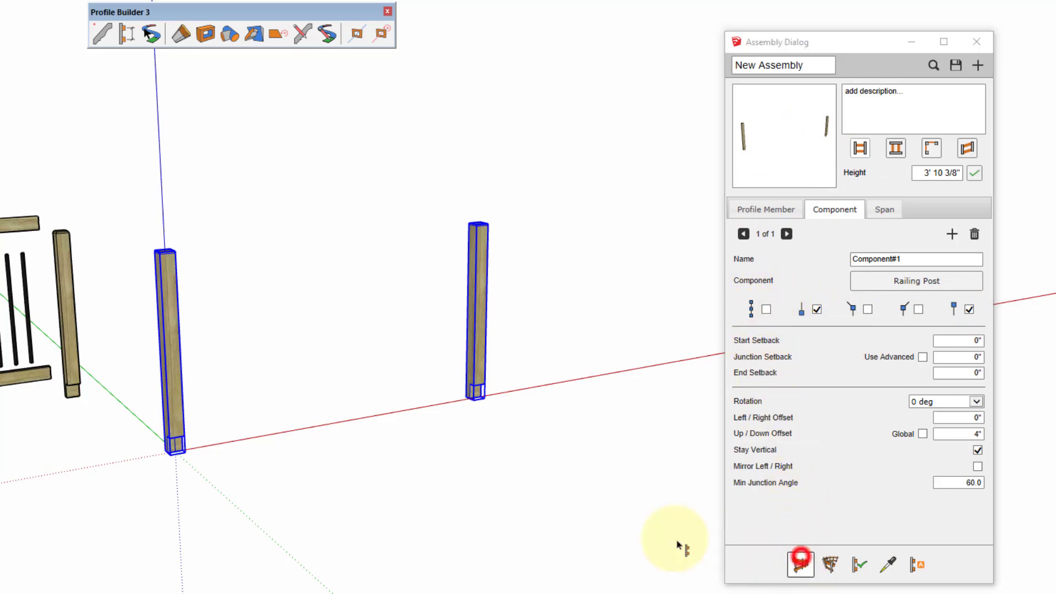
scroll(297, 488, down, 2)
click(317, 491)
click(586, 438)
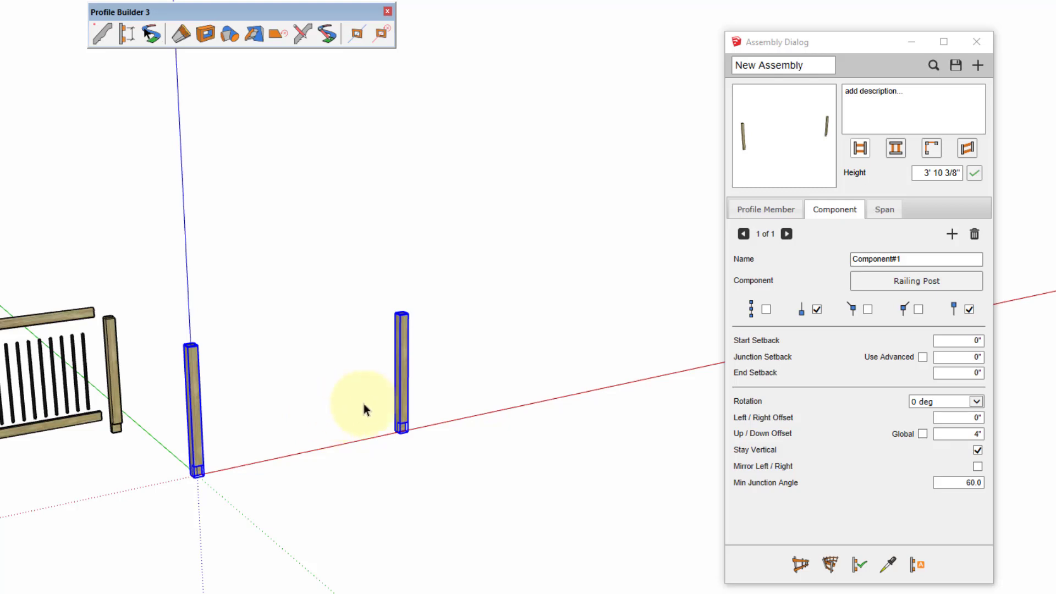
Replace the copied far post with two copies of the origin post, spaced 4' apart along the red axis
click(400, 380)
key(Delete)
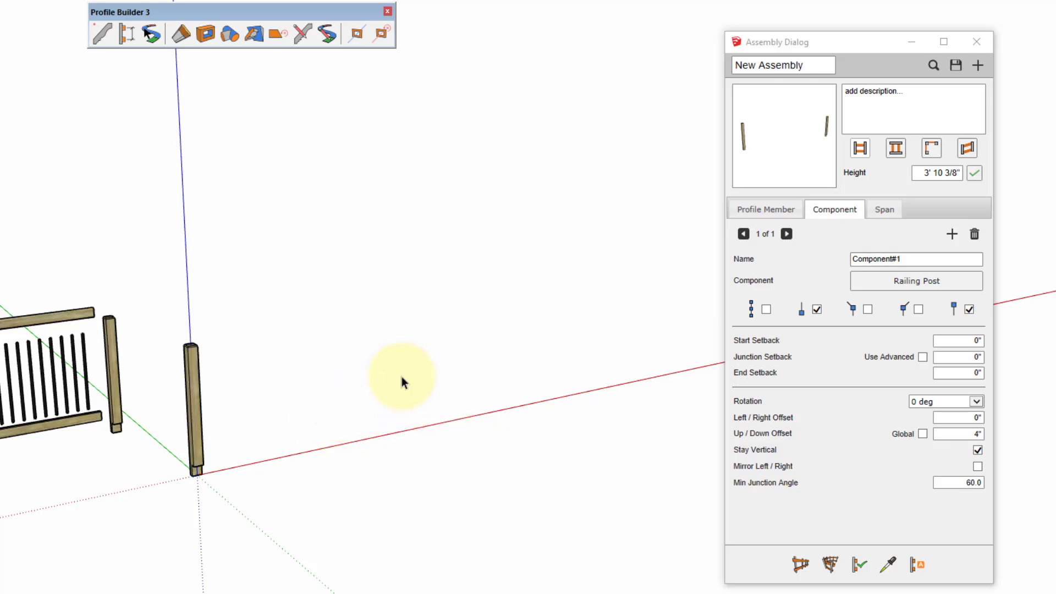
click(193, 394)
key(m)
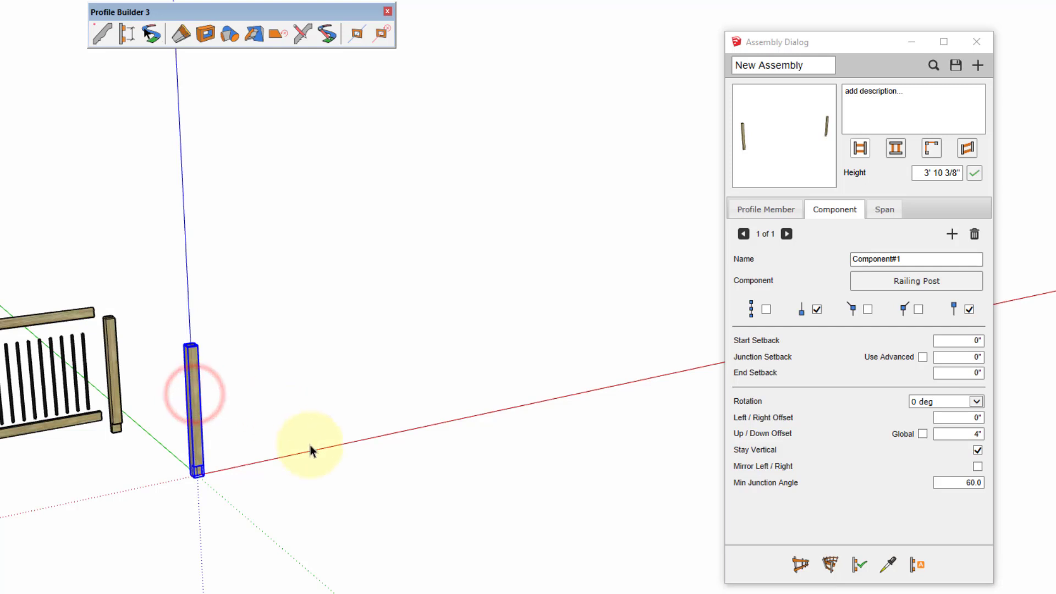
click(276, 464)
key(ctrl)
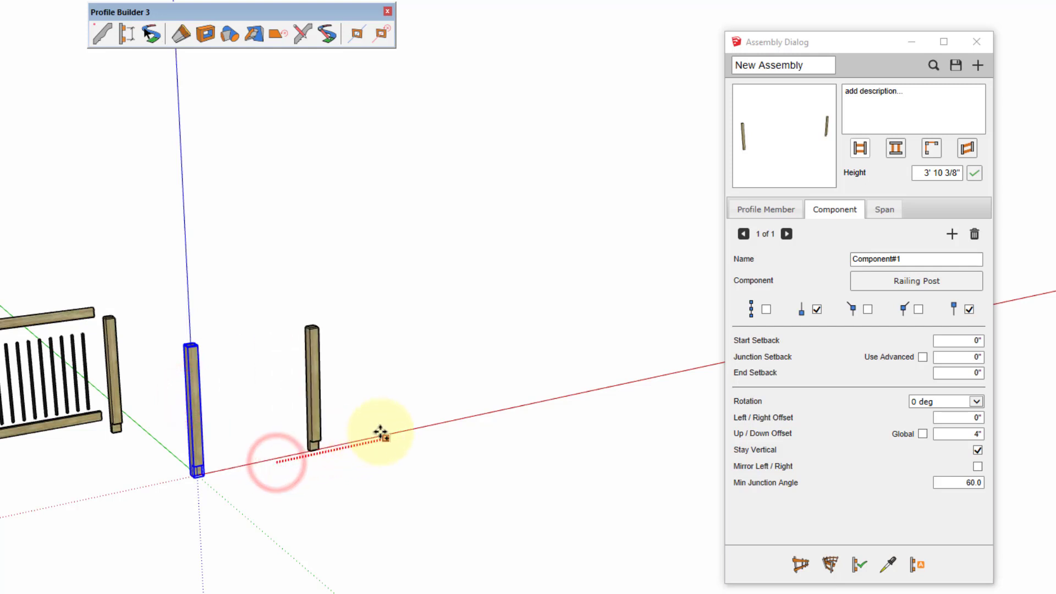
click(417, 425)
text(4')
key(Return)
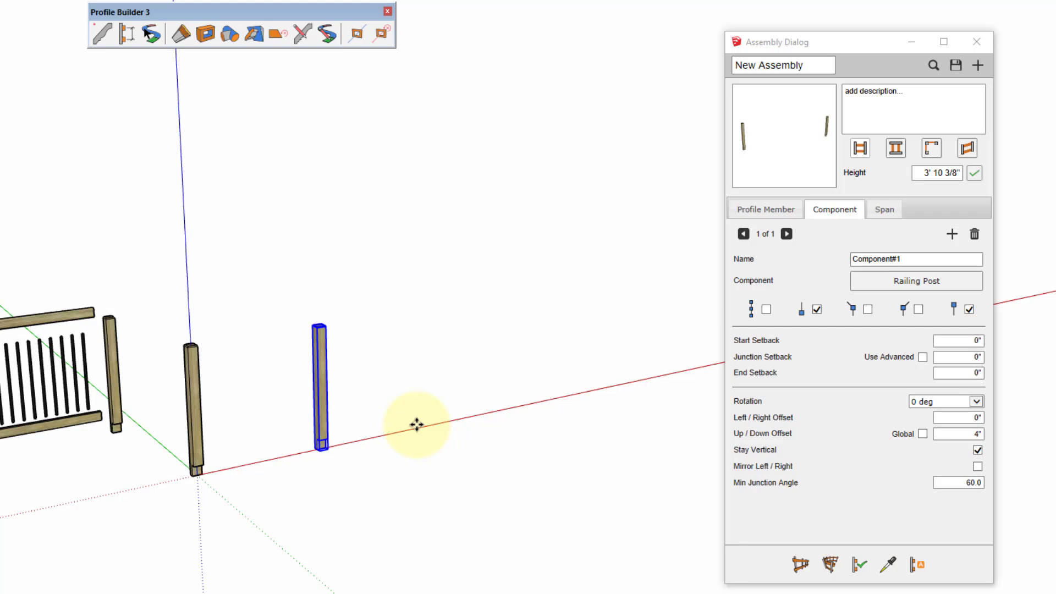
text(2x)
key(Return)
key(space)
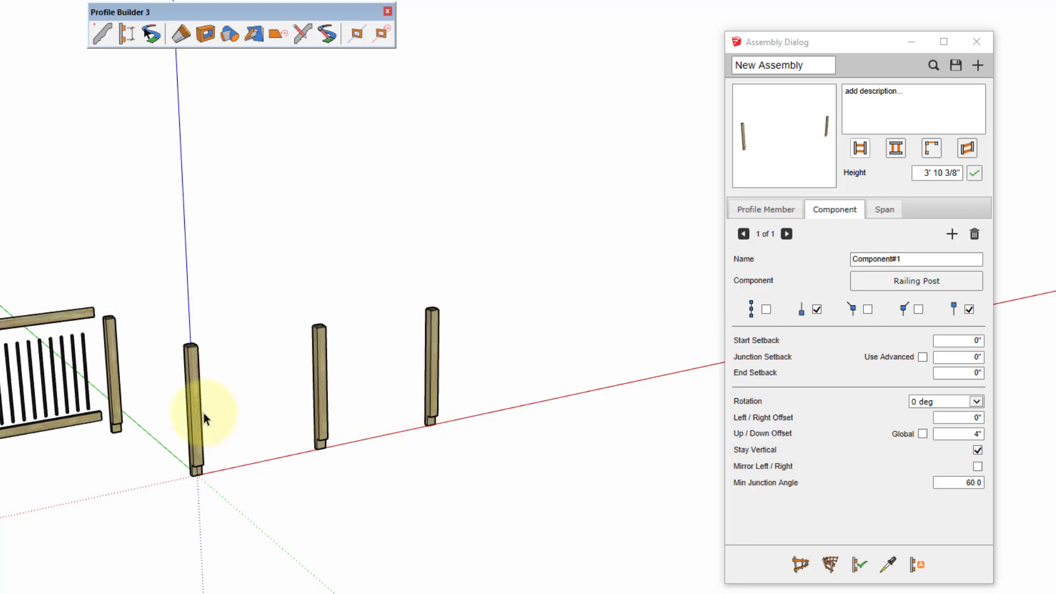
Auto-assemble the assembly from the three evenly spaced posts and enable Max spacing
click(198, 410)
ctrl+click(329, 364)
ctrl+click(432, 337)
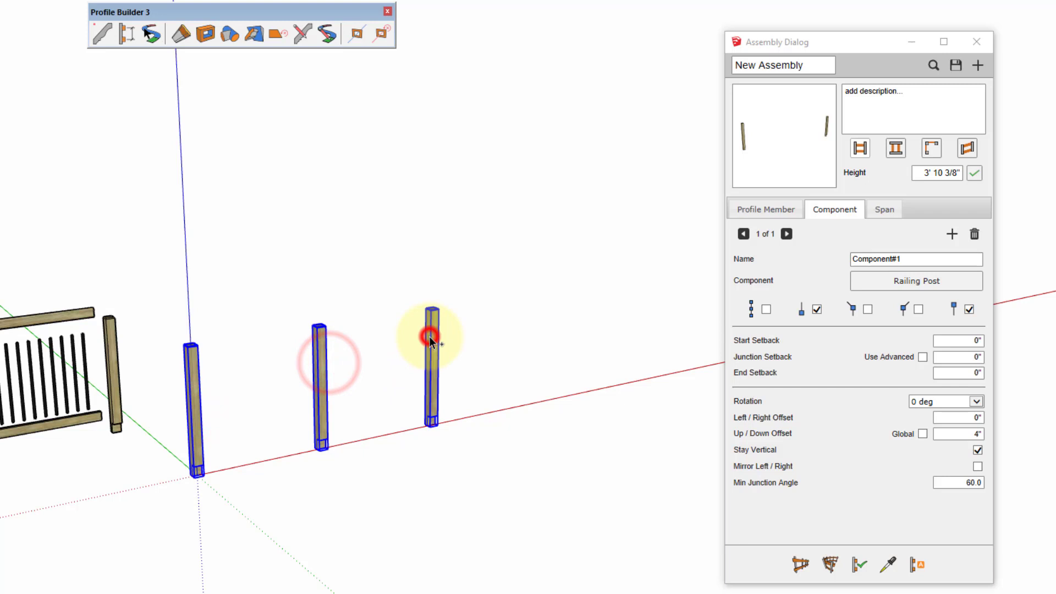
click(915, 565)
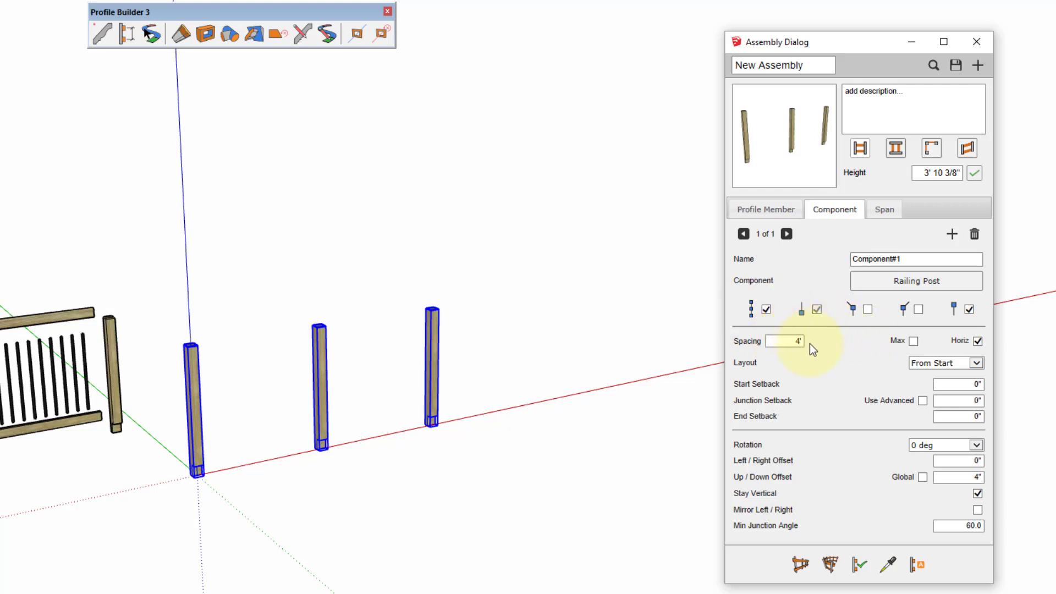
click(914, 341)
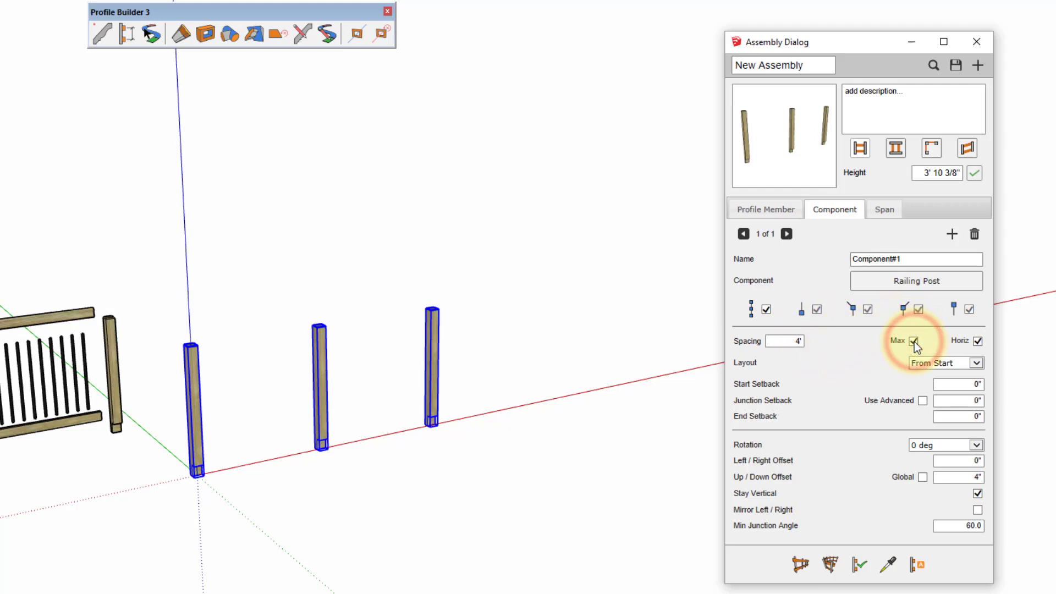
Build the spaced-post assembly along a straight test path in front of the three posts
click(801, 565)
scroll(382, 455, down, 3)
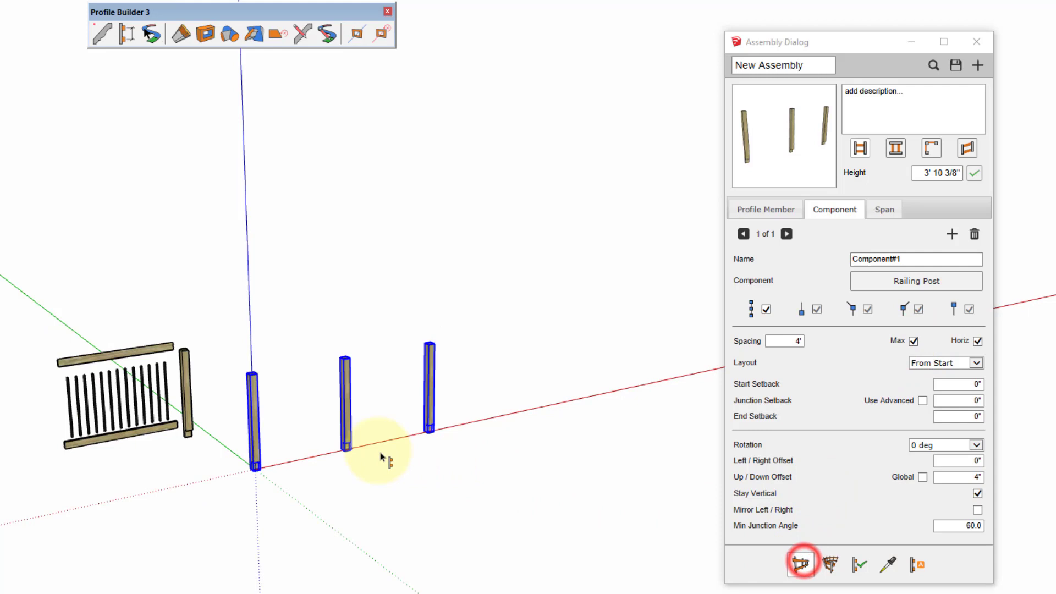
click(385, 498)
scroll(523, 442, up, 3)
click(561, 426)
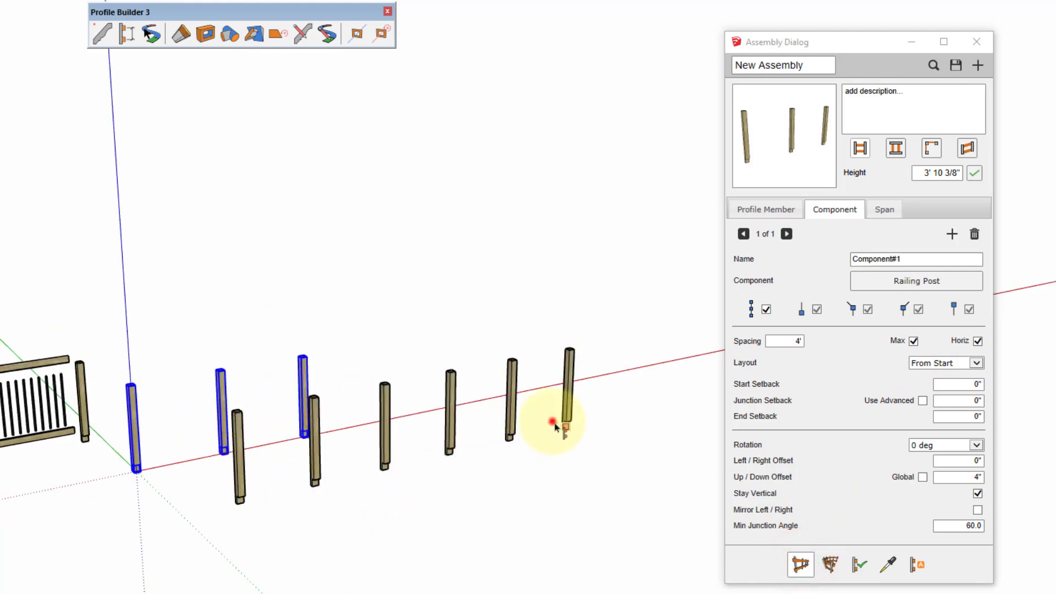
shift+middle_drag(643, 461, 554, 428)
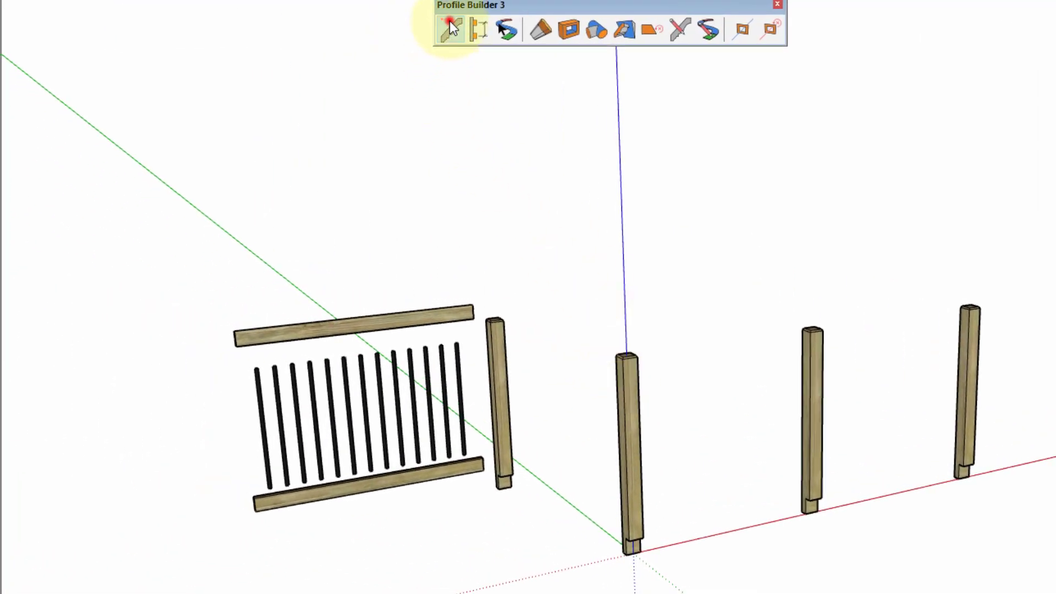
Open the Profile Dialog and sample the Rail profile's attributes from the existing top rail
click(450, 29)
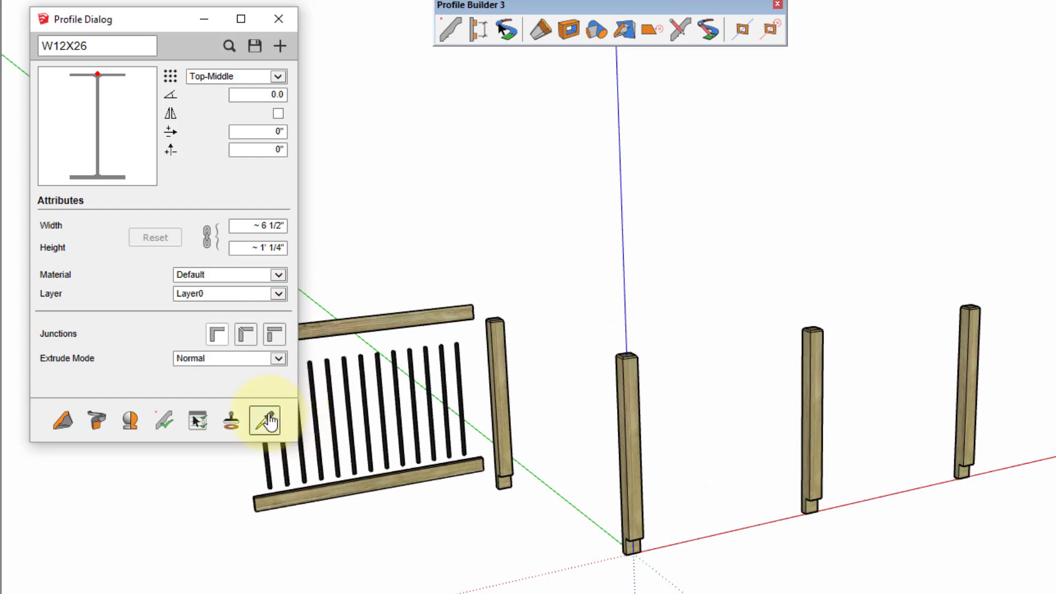
click(266, 420)
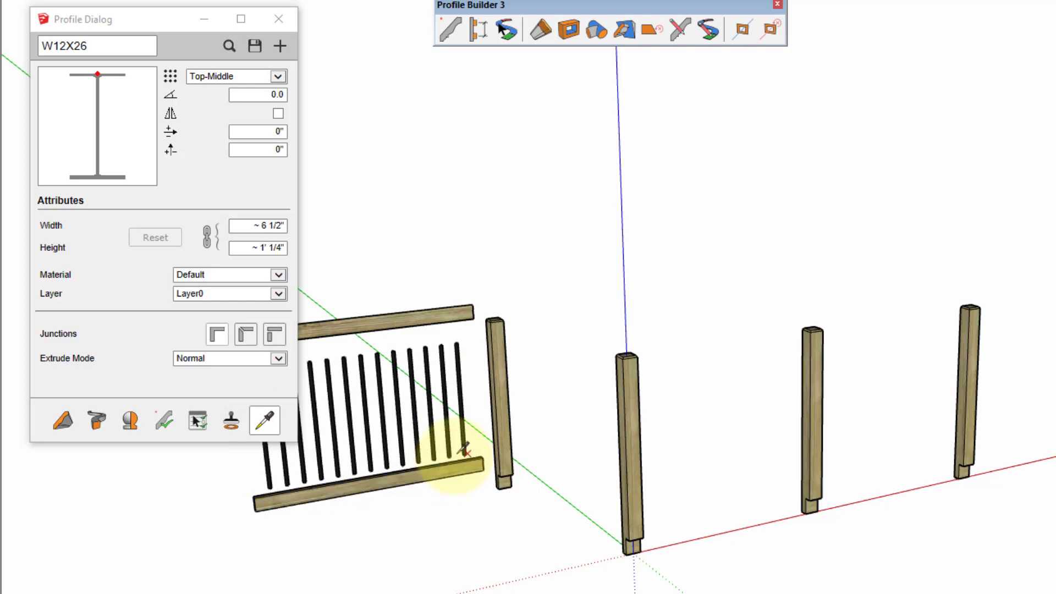
click(421, 316)
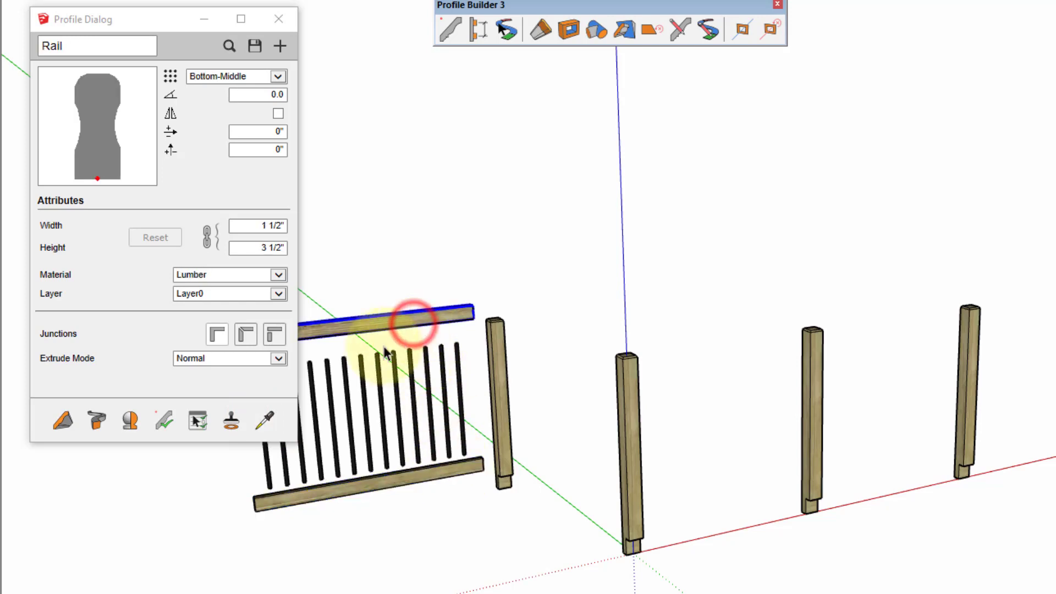
Build a Rail profile member across the tops of the three posts, from the origin post to the far post
click(59, 422)
scroll(662, 412, up, 5)
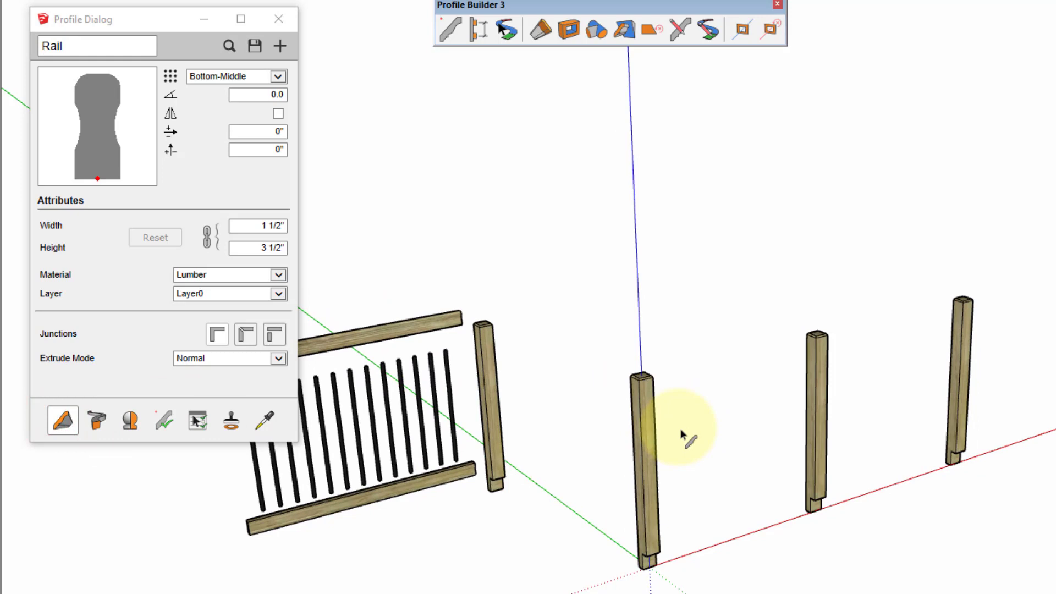
scroll(662, 411, up, 2)
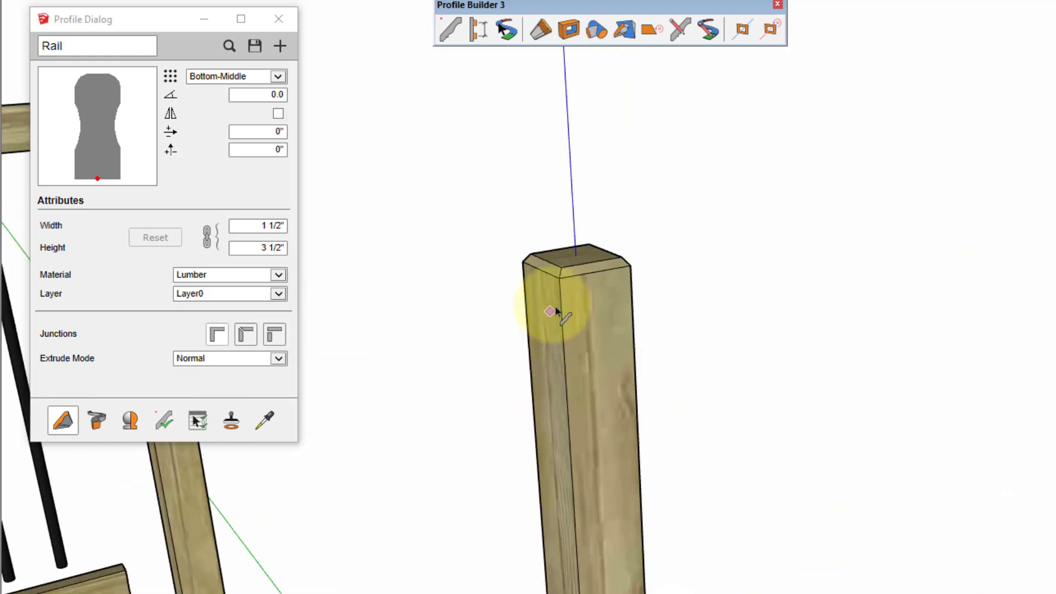
click(540, 269)
scroll(698, 244, down, 5)
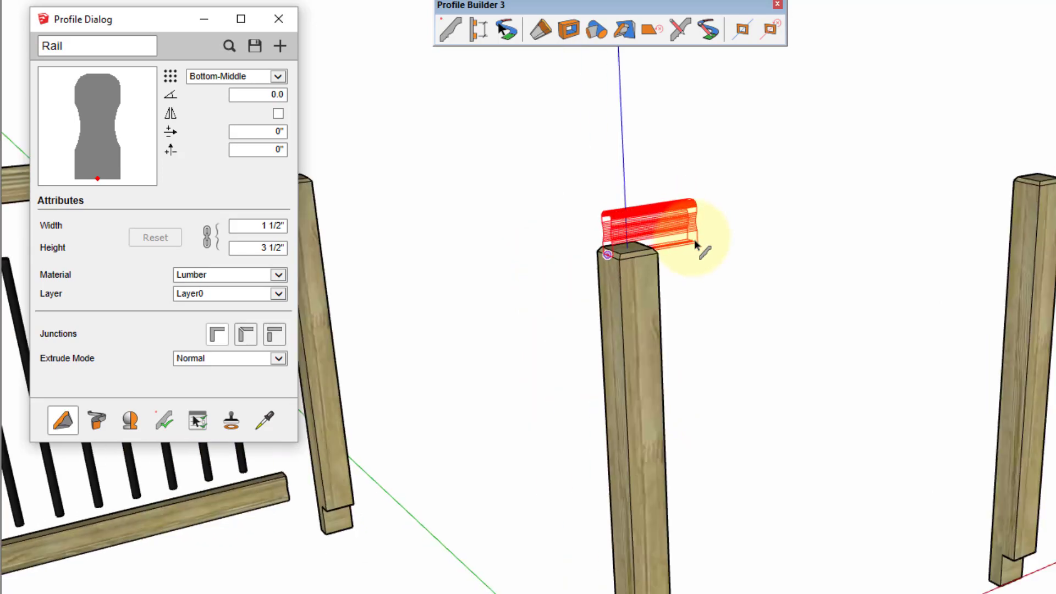
shift+middle_drag(979, 220, 725, 352)
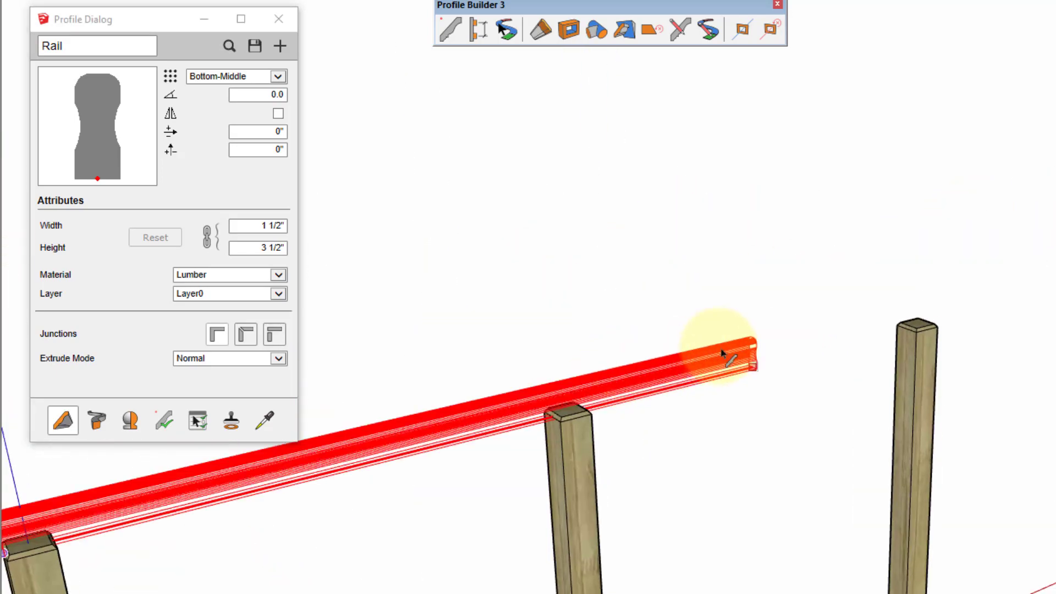
scroll(732, 352, up, 2)
scroll(971, 329, up, 4)
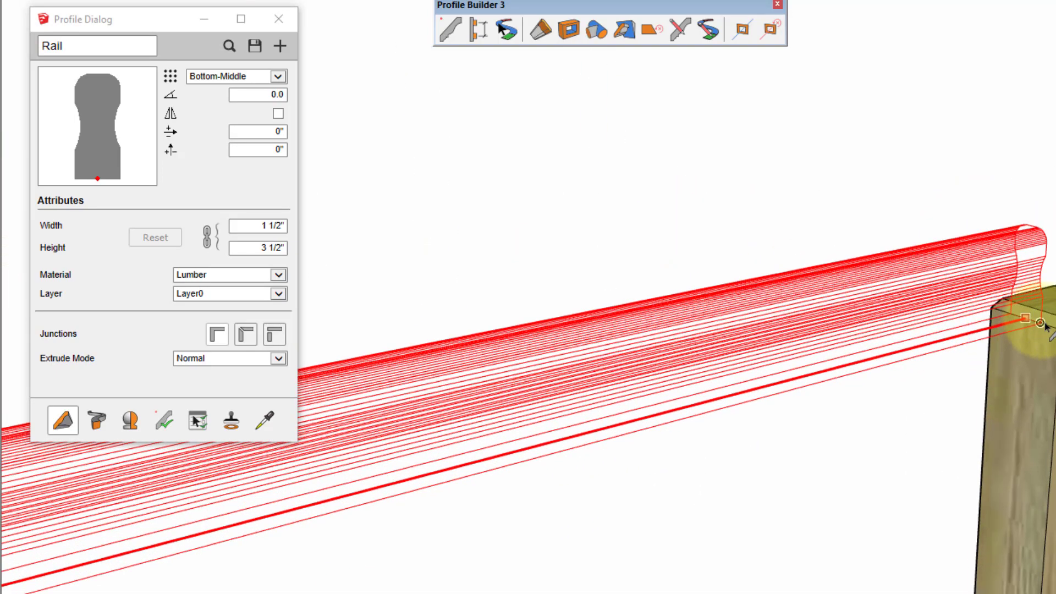
double_click(1008, 329)
scroll(1015, 331, down, 4)
scroll(1015, 331, down, 2)
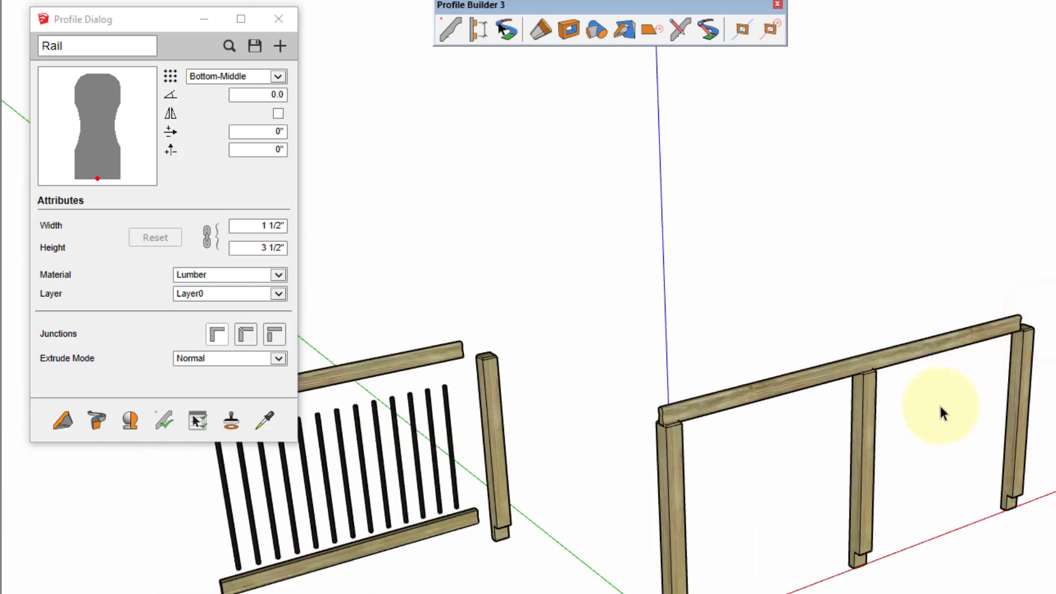
Move the top rail straight down from the post tops so it sits just below them
scroll(939, 404, up, 3)
click(514, 420)
scroll(515, 419, up, 5)
key(m)
click(582, 488)
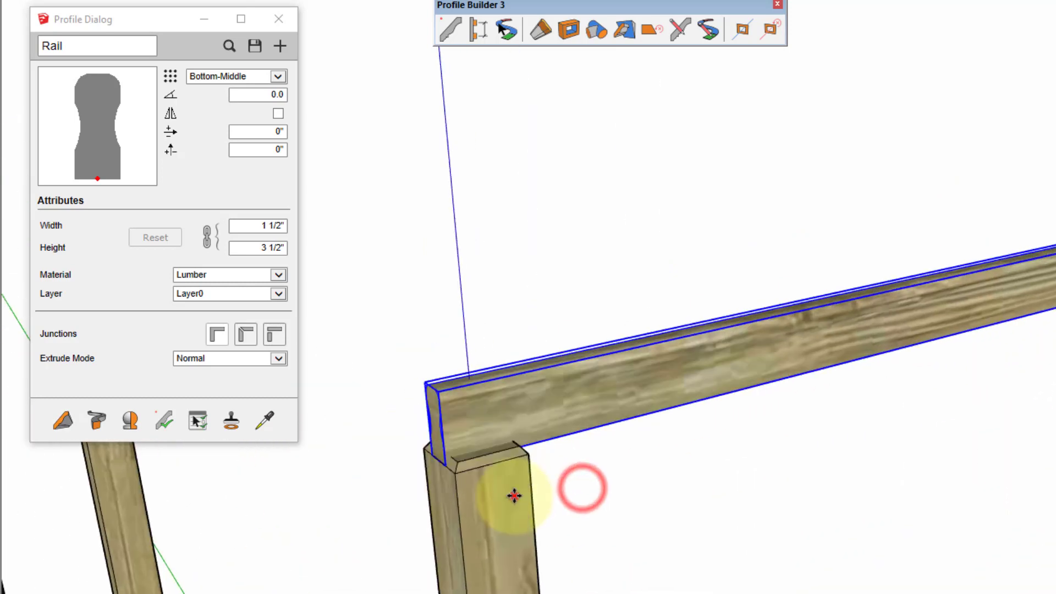
click(520, 554)
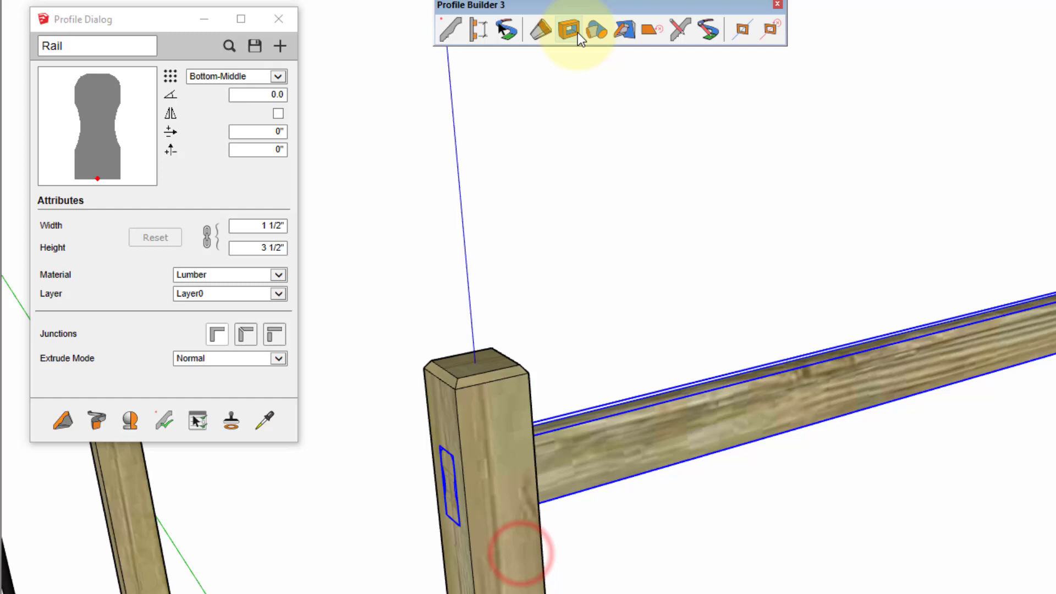
Trim the top rail's ends back to the inner faces of the end posts
click(540, 30)
click(549, 444)
click(526, 388)
scroll(523, 399, down, 5)
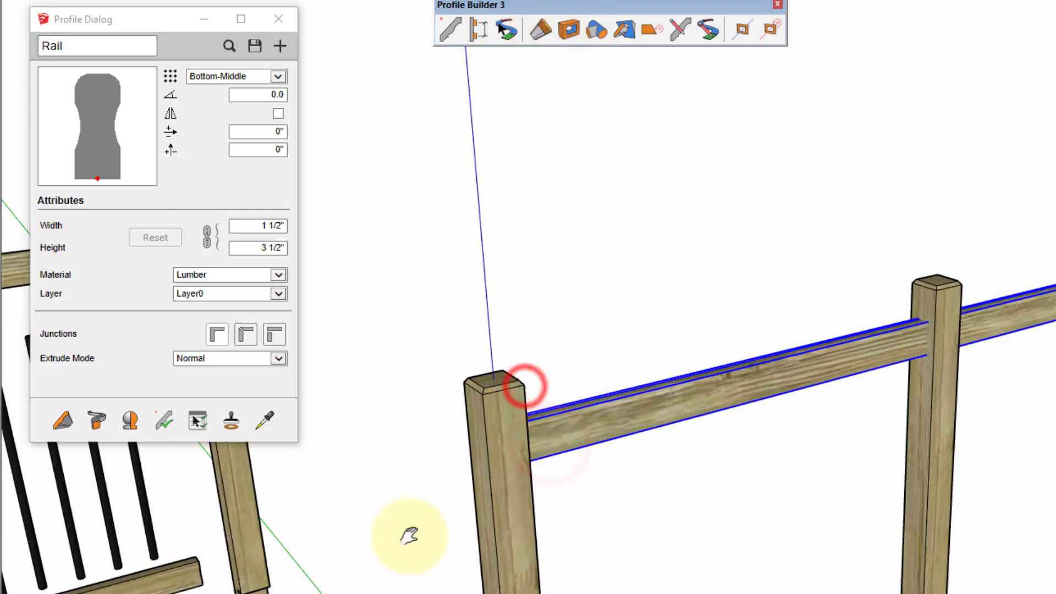
scroll(808, 415, up, 6)
key(space)
scroll(820, 404, down, 6)
scroll(649, 452, up, 4)
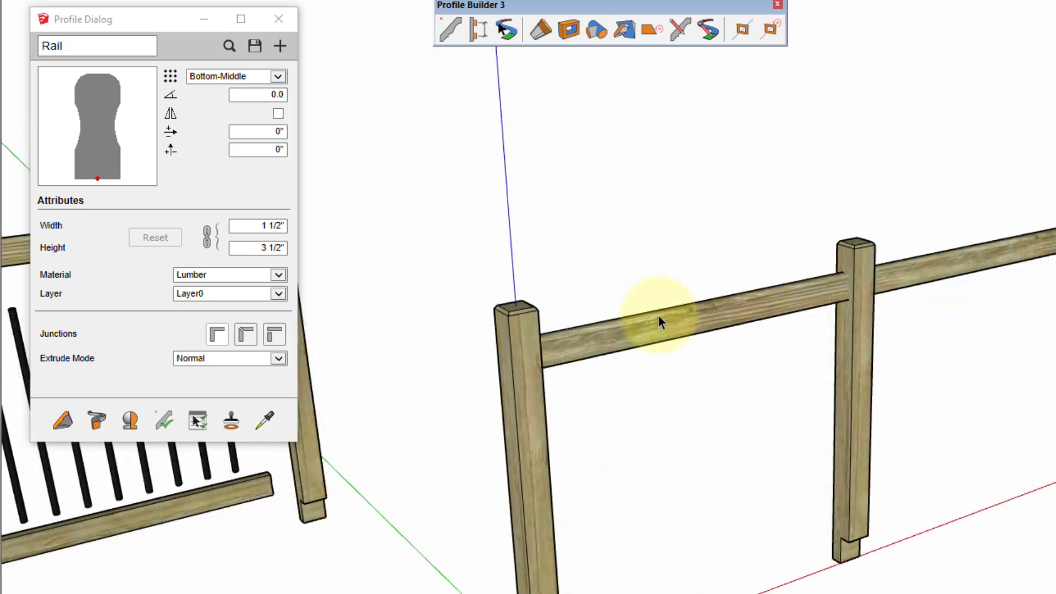
Auto-assemble the three posts and top rail without saving the current assembly, and show its profile member settings
scroll(658, 316, down, 3)
drag(502, 218, 1017, 592)
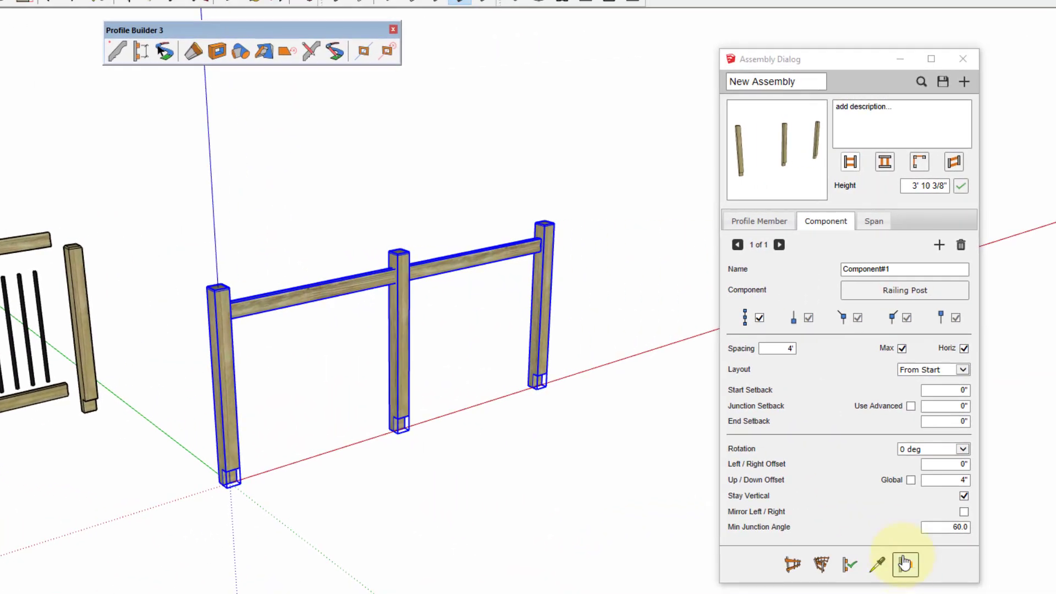
click(905, 565)
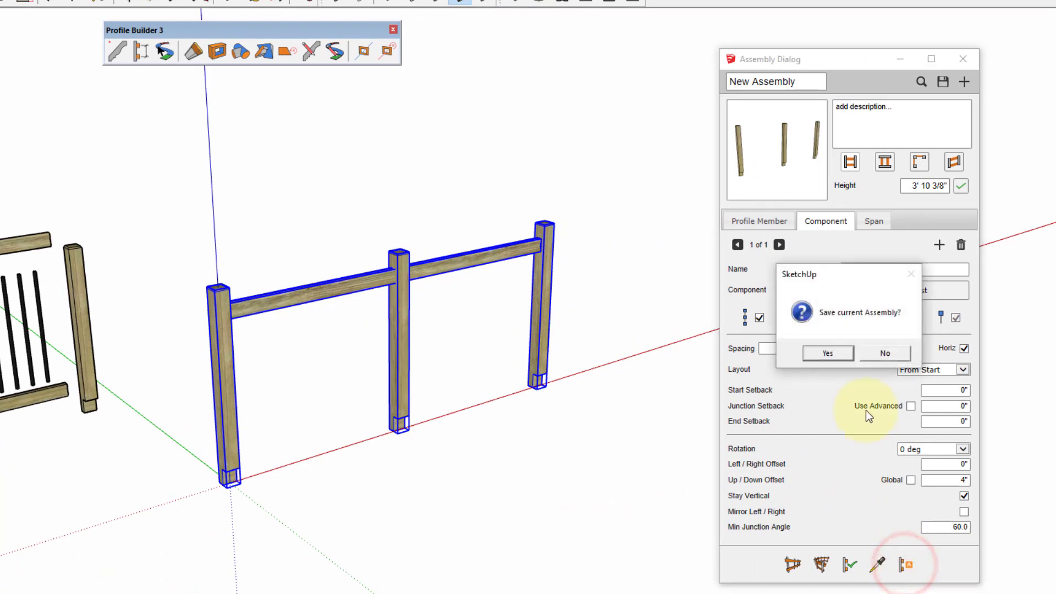
click(889, 353)
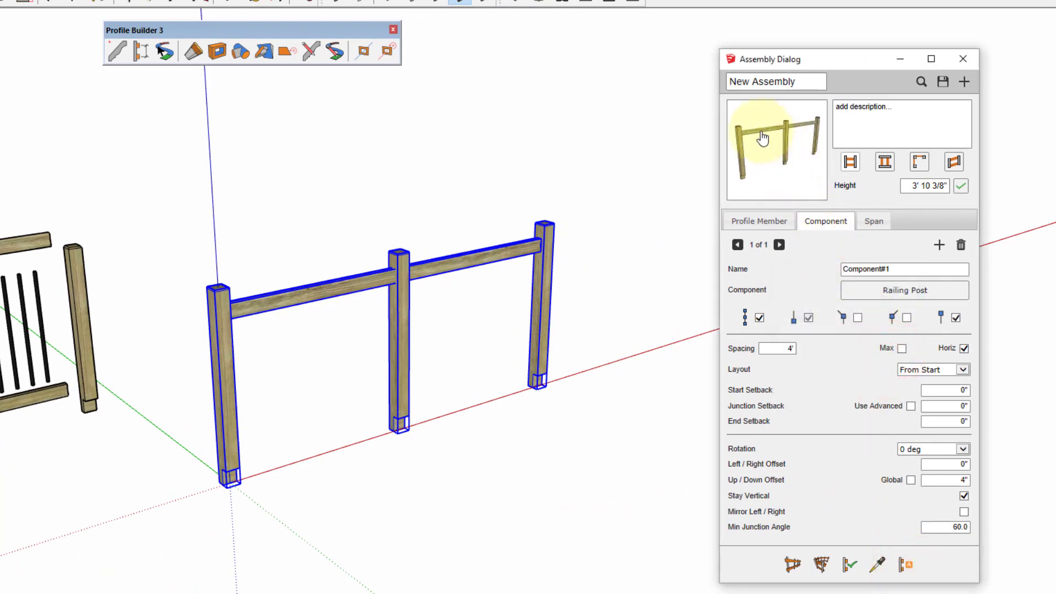
click(762, 221)
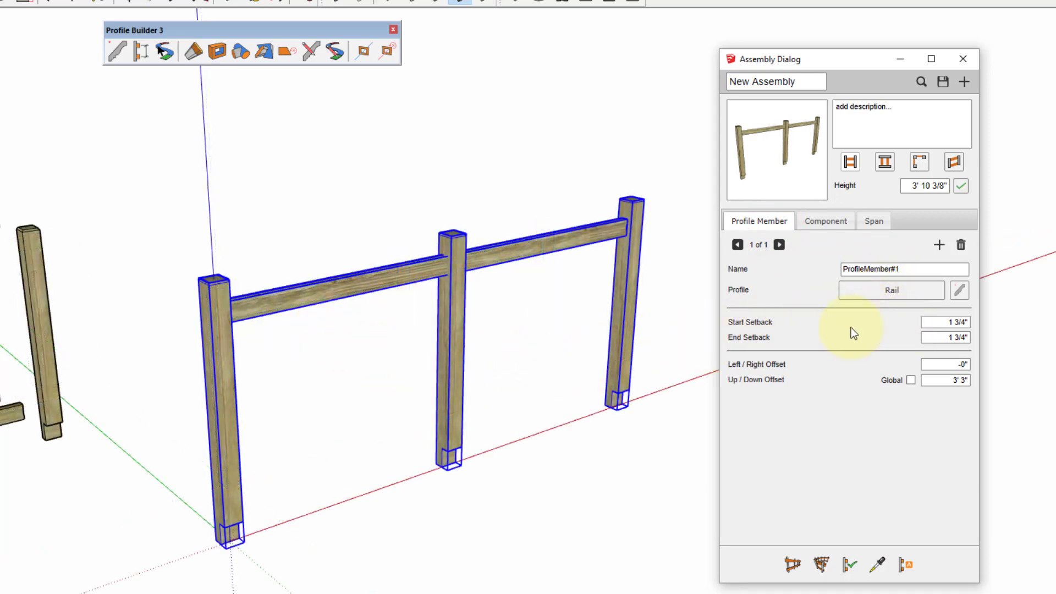
mouse_move(768, 386)
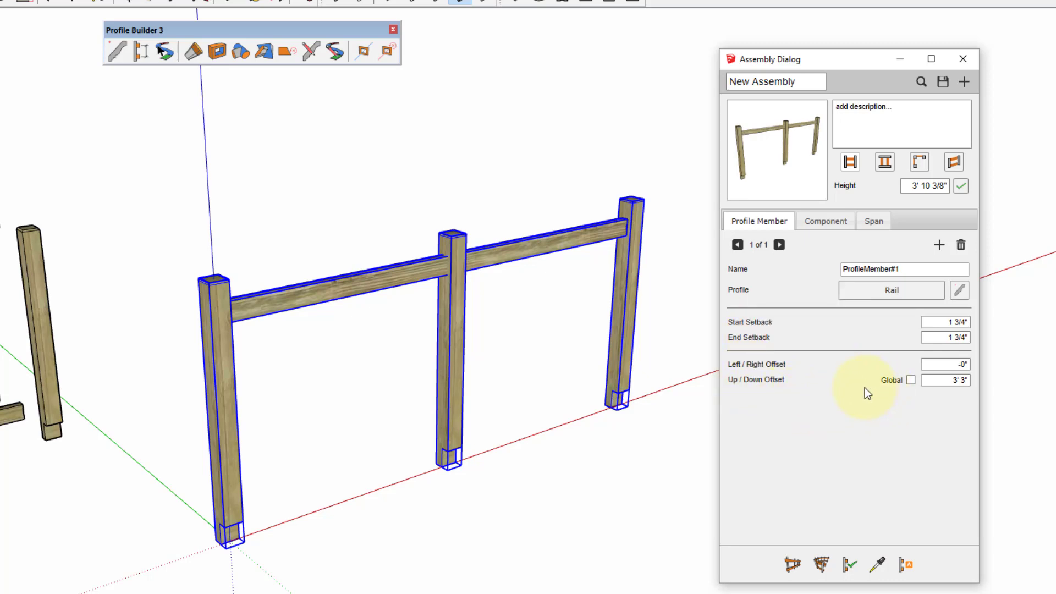
scroll(387, 365, down, 2)
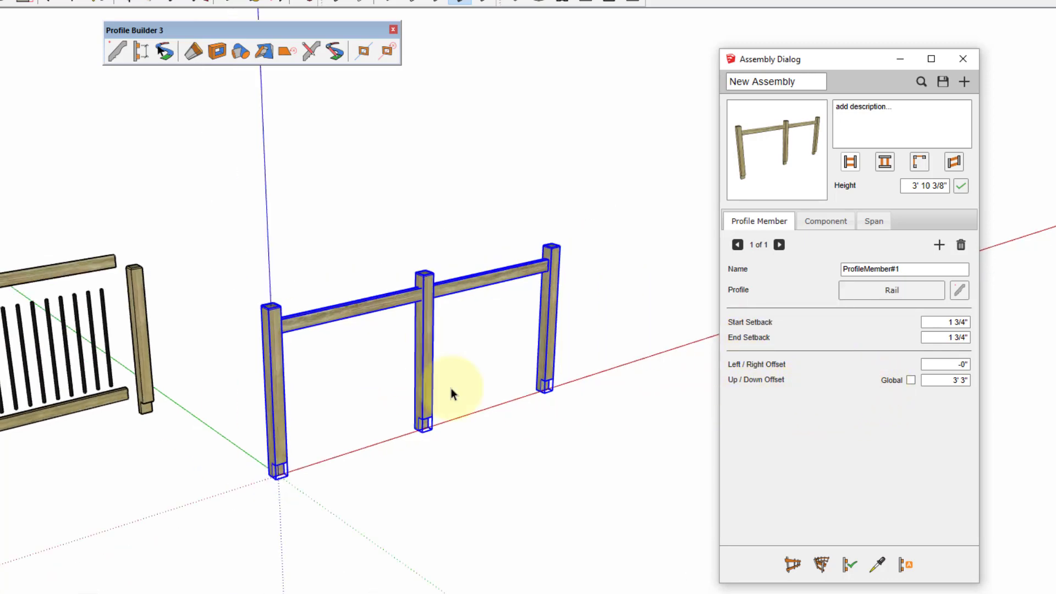
Build the post-and-rail assembly along a straight test path in front of the original three posts
click(793, 564)
shift+middle_drag(672, 533, 353, 491)
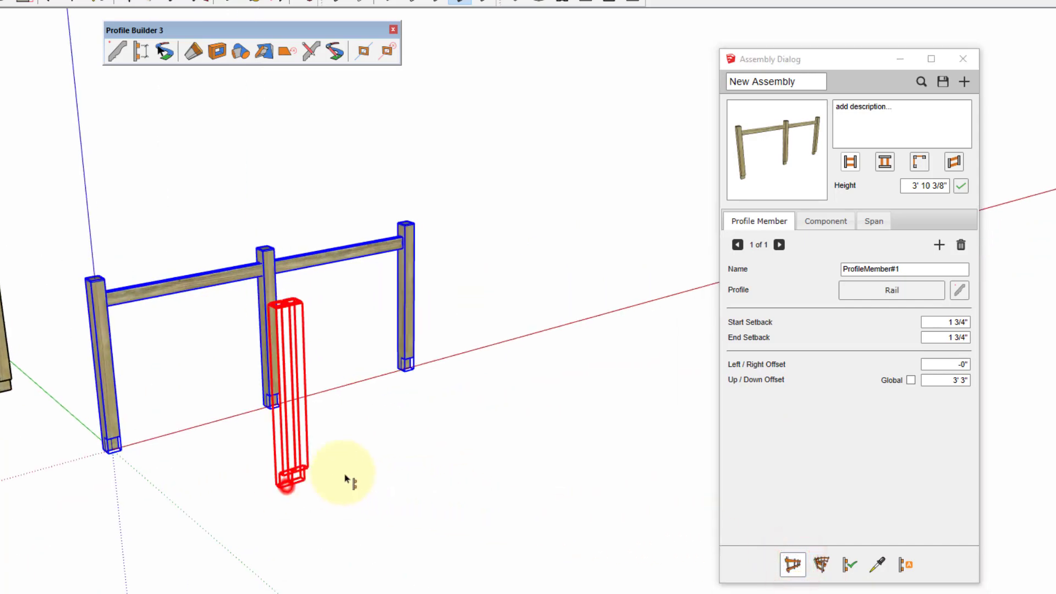
click(286, 486)
click(672, 385)
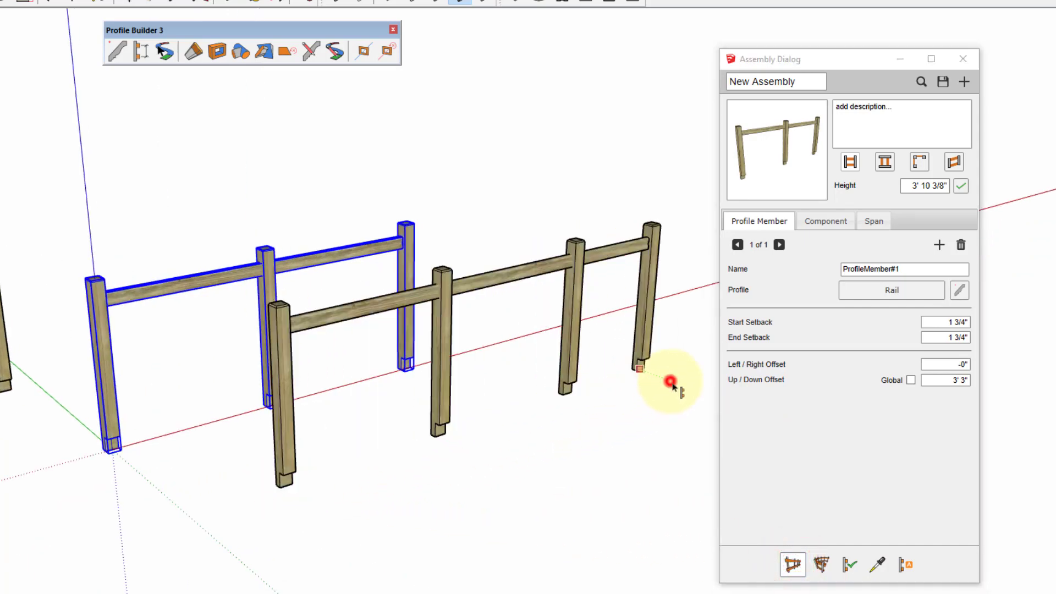
Examine in X-ray view how the rail meets the first and last posts of the test assembly
scroll(445, 285, up, 1)
scroll(434, 286, up, 3)
shift+middle_drag(281, 344, 267, 324)
shift+middle_drag(267, 324, 286, 308)
key(x)
scroll(231, 321, up, 4)
scroll(286, 308, down, 8)
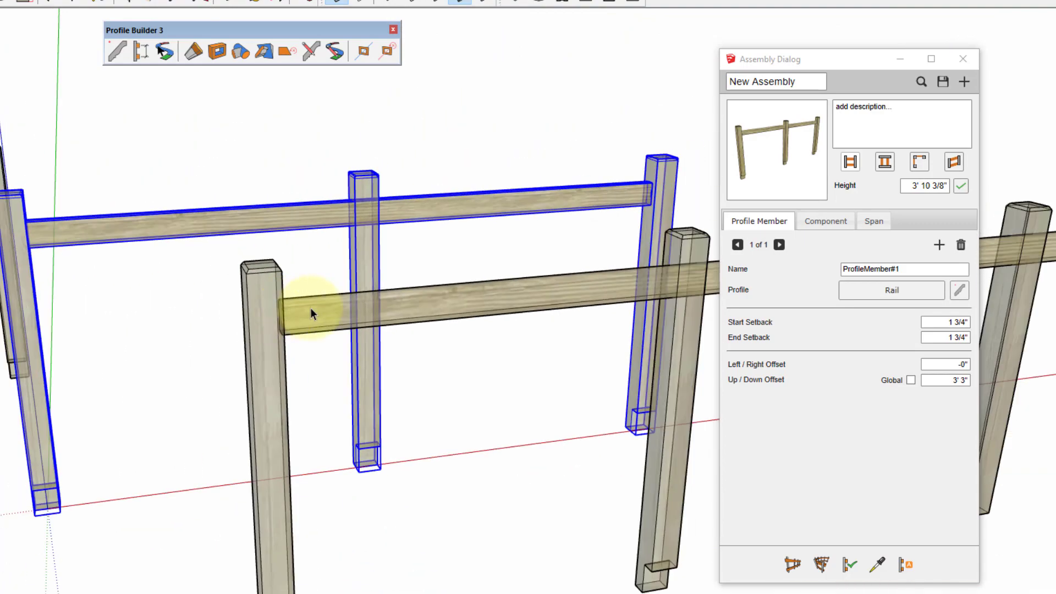
shift+middle_drag(474, 327, 262, 356)
shift+middle_drag(568, 321, 438, 334)
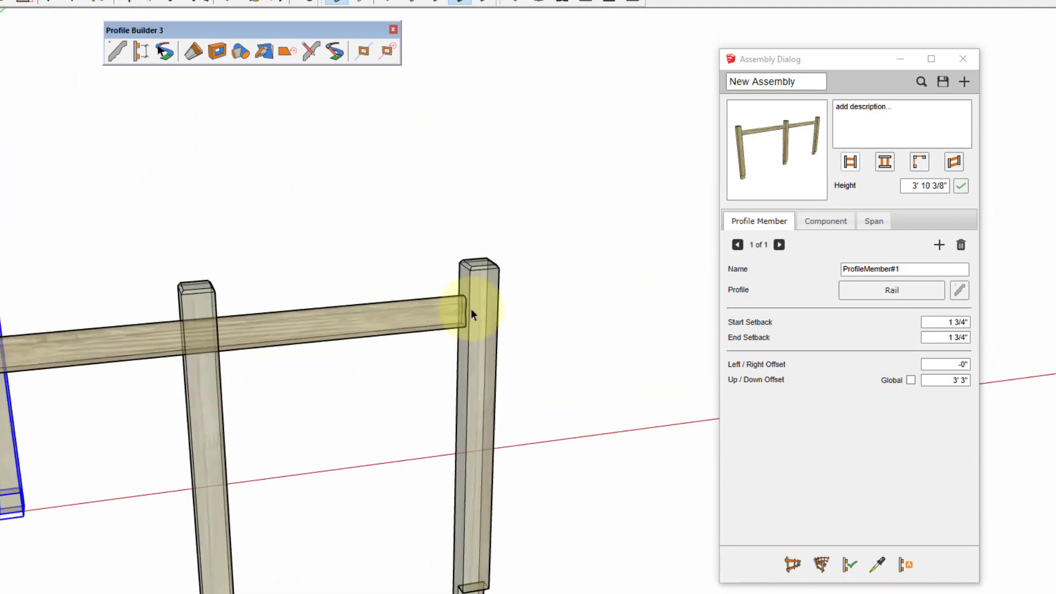
scroll(471, 312, up, 5)
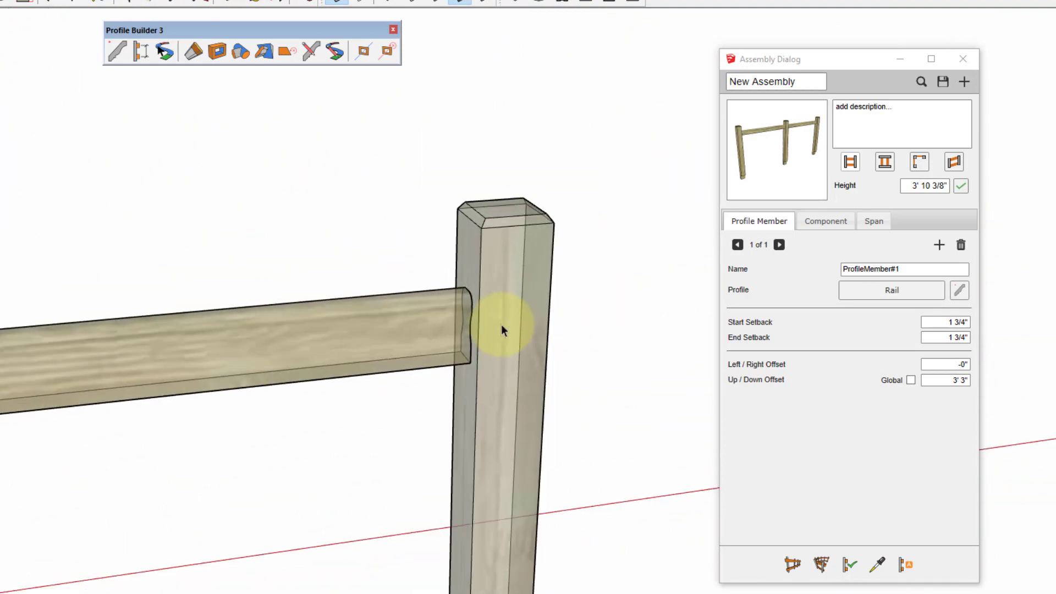
scroll(500, 324, down, 10)
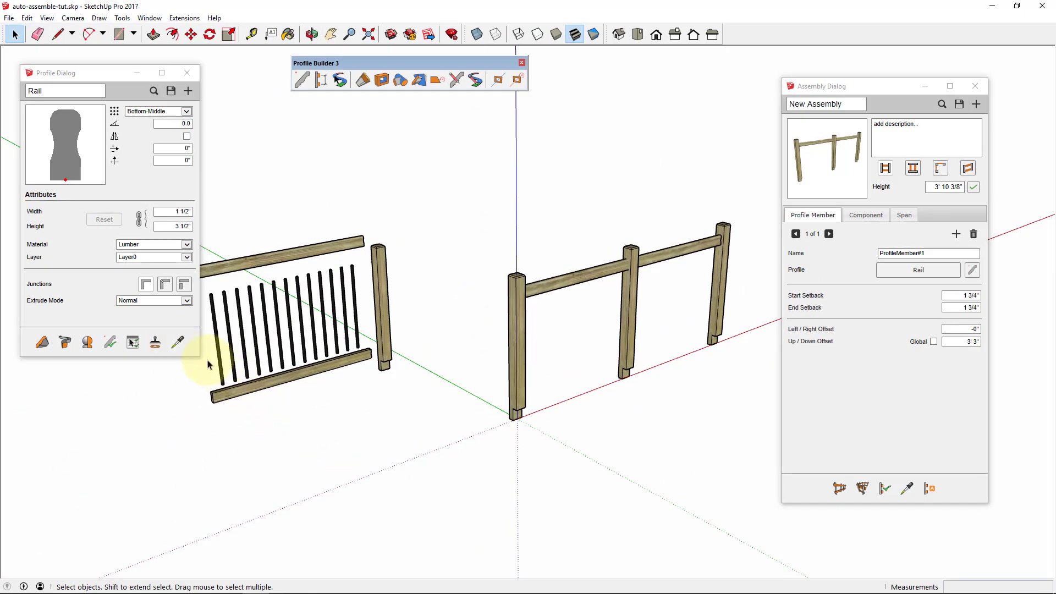
Sample the Rail profile's attributes from the existing bottom rail beside the balusters
click(178, 343)
click(306, 378)
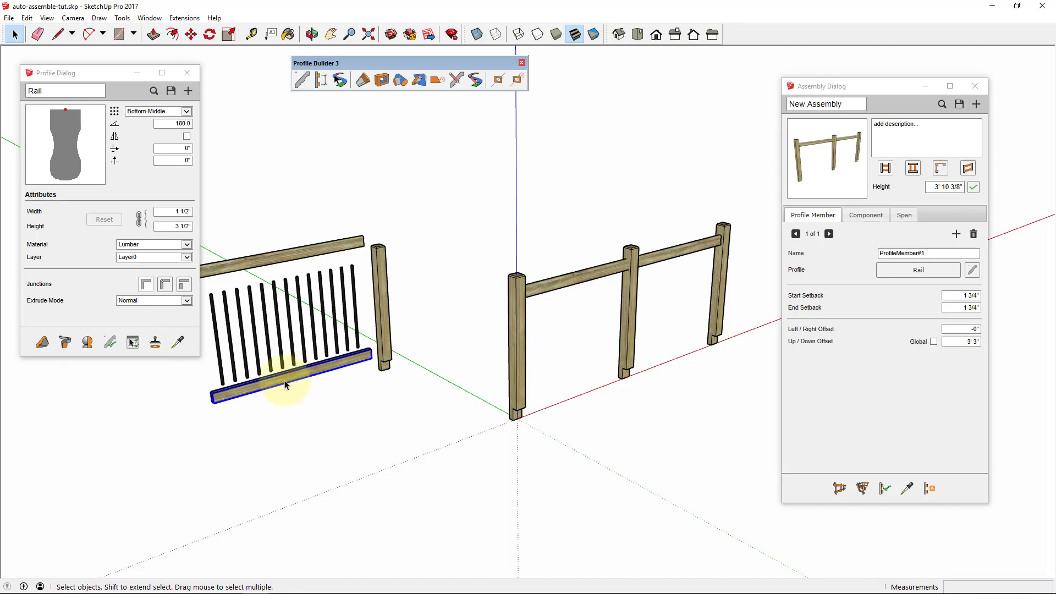
Build a Rail member about 6' 8" long on the ground in front of the posts, at an angle to the red axis
click(42, 343)
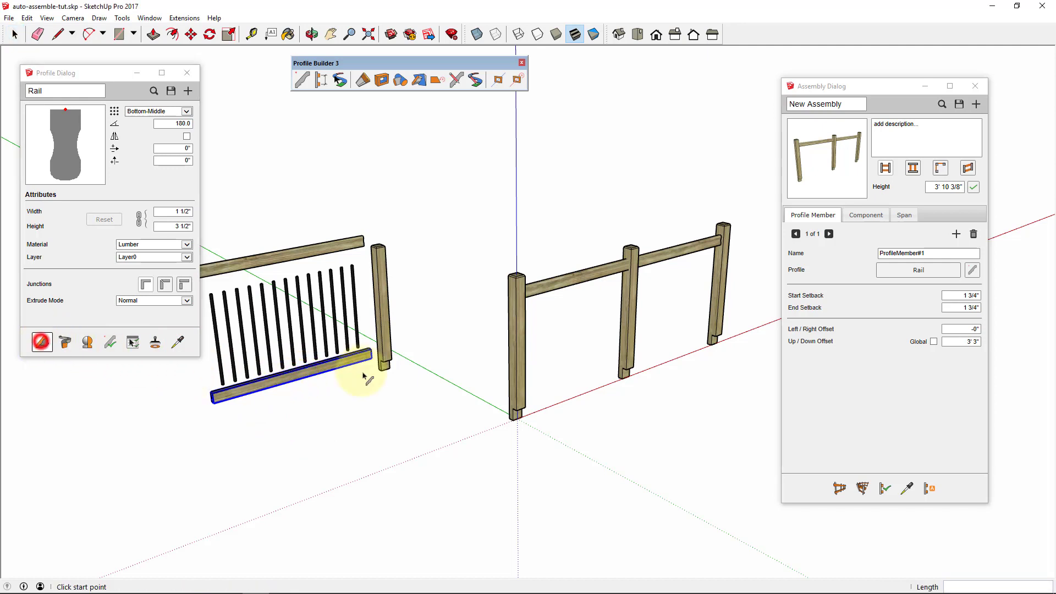
click(562, 414)
click(759, 367)
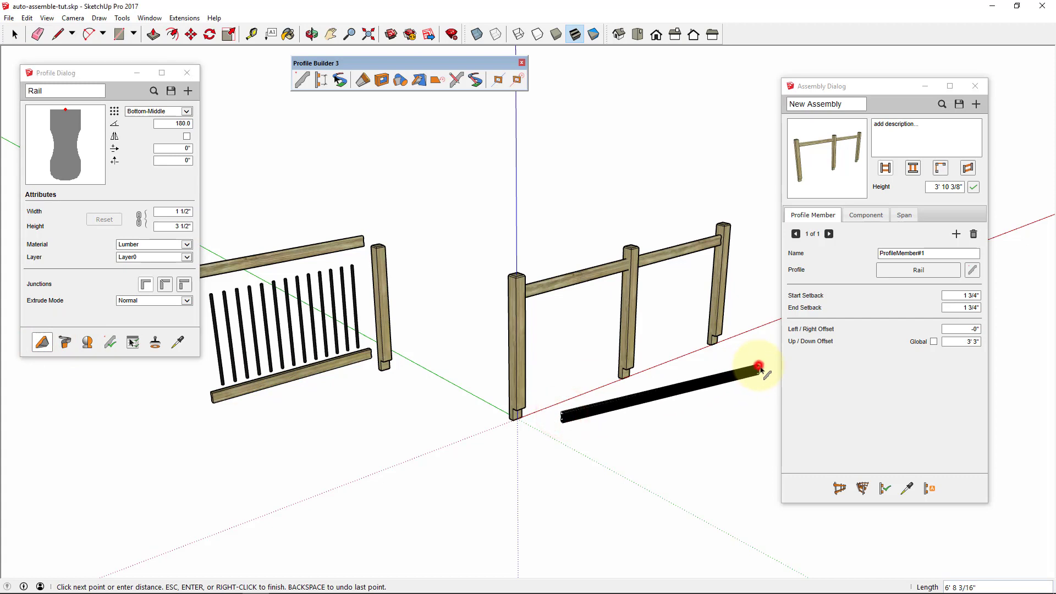
key(Escape)
key(space)
Try to auto-assemble the posts and top rail together with the angled rail member
shift+middle_drag(717, 372, 638, 359)
scroll(639, 359, down, 1)
scroll(627, 335, up, 2)
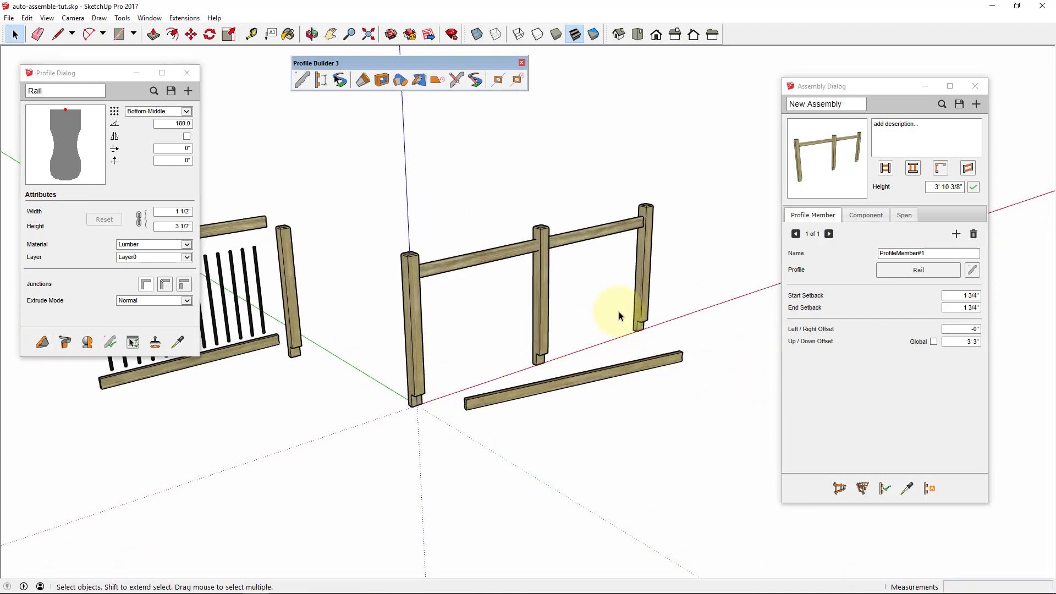
drag(376, 201, 378, 202)
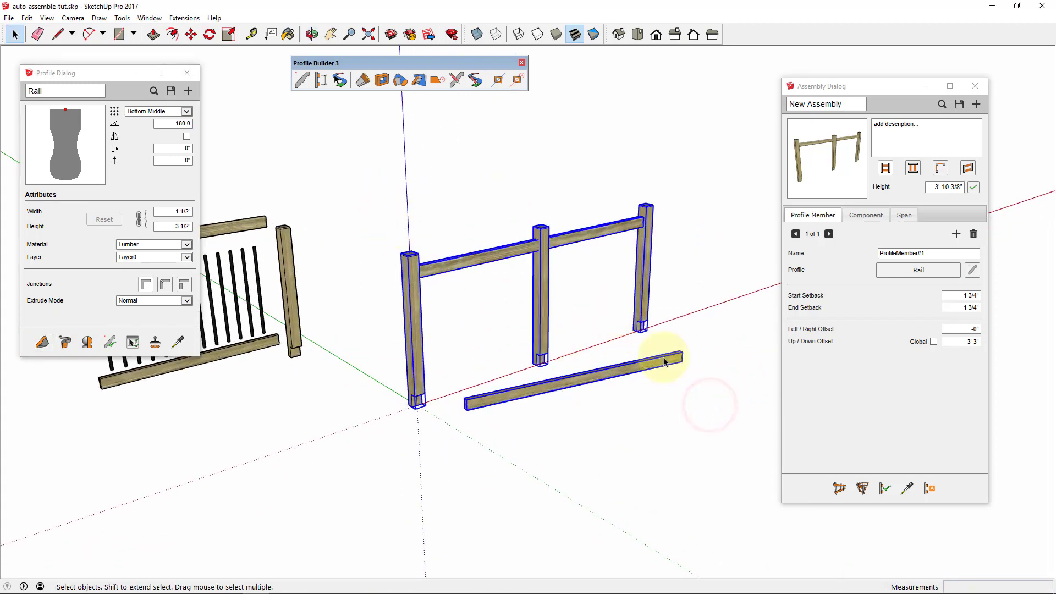
click(928, 489)
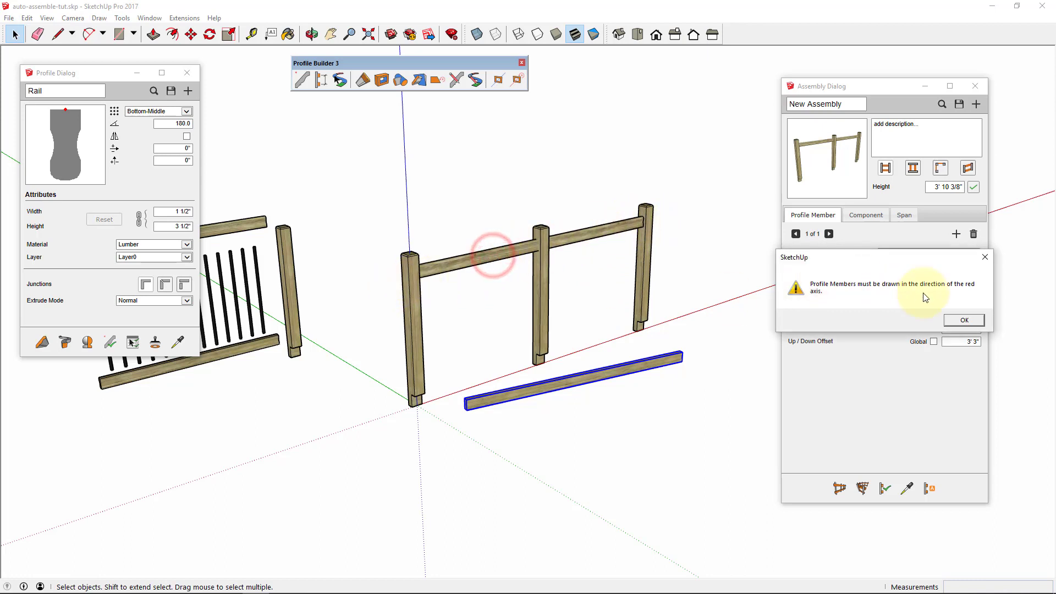
click(963, 321)
Reverse the direction of the top rail's profile member
middle_drag(672, 385, 573, 354)
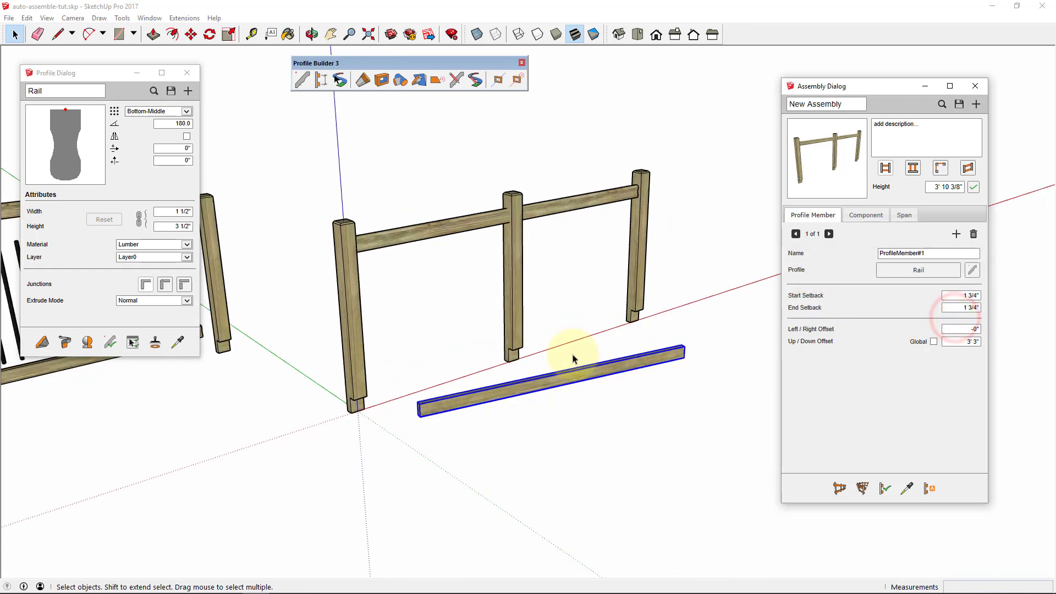
right_click(456, 232)
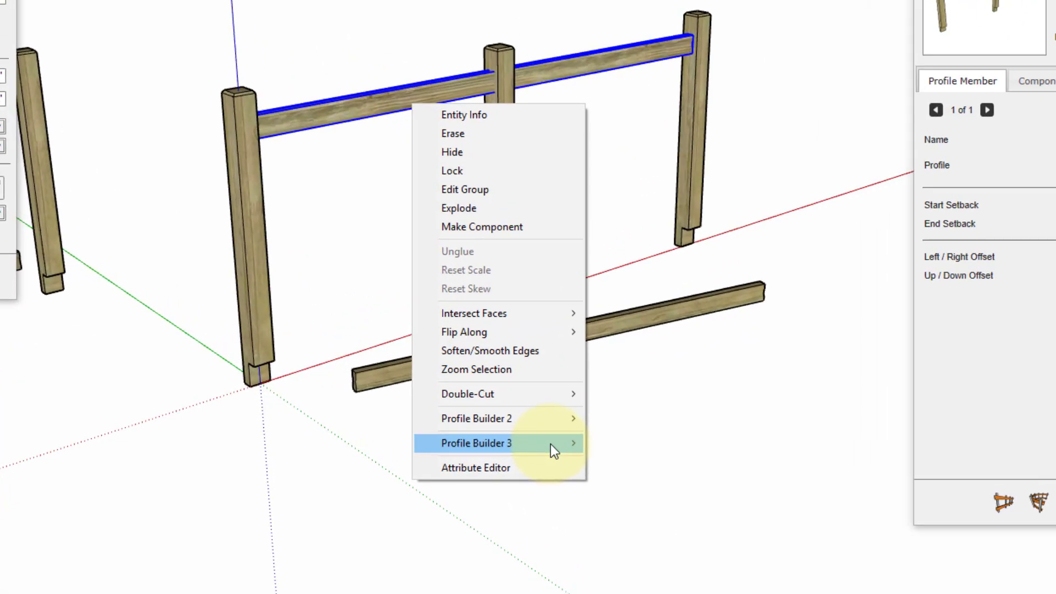
mouse_move(550, 452)
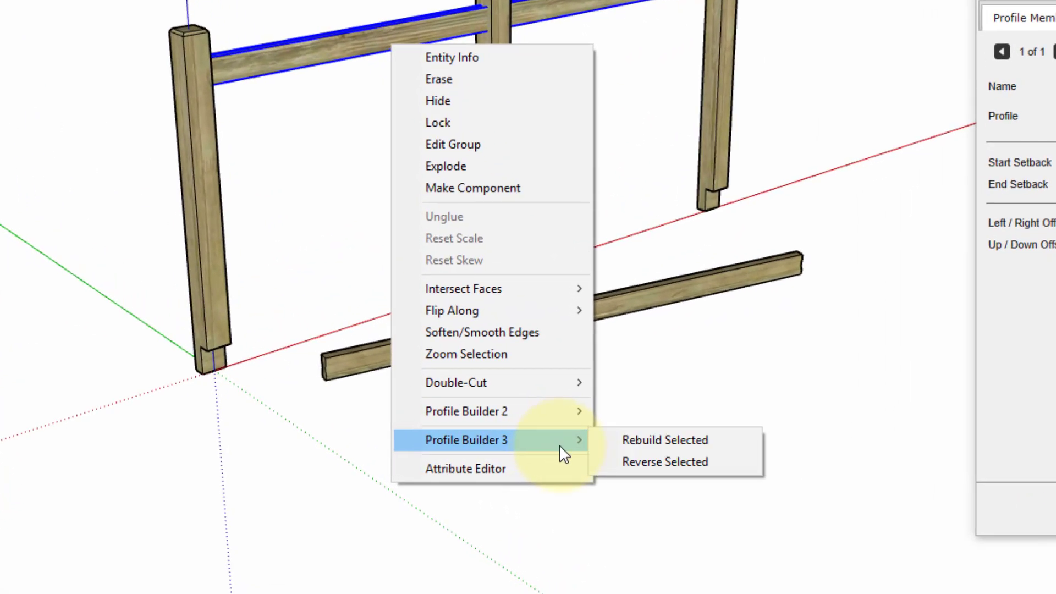
click(655, 464)
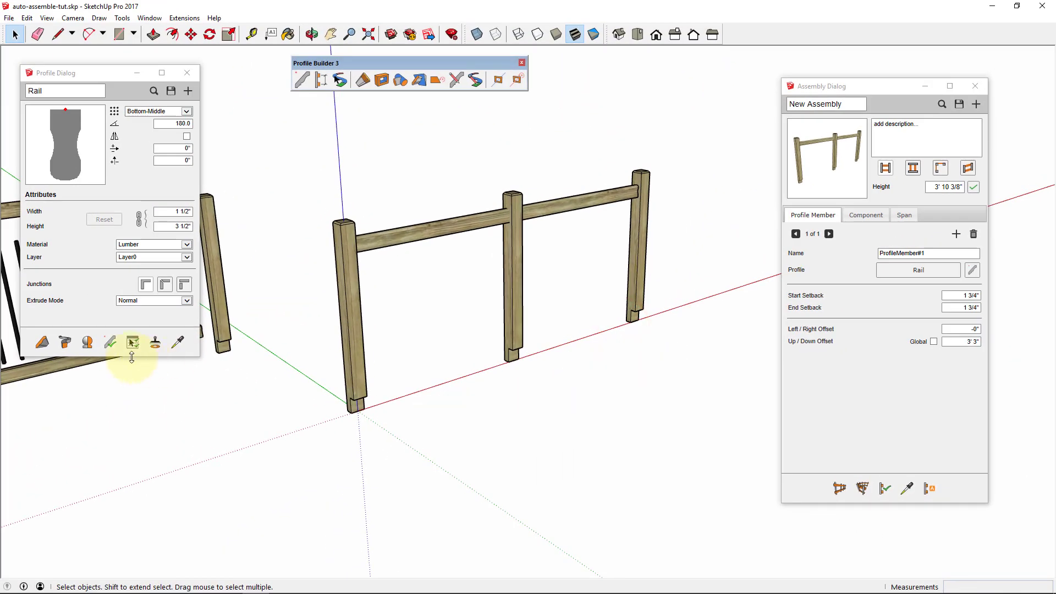
Build a bottom Rail profile member along the post bases, from the origin post to the far post
click(48, 342)
scroll(366, 405, up, 8)
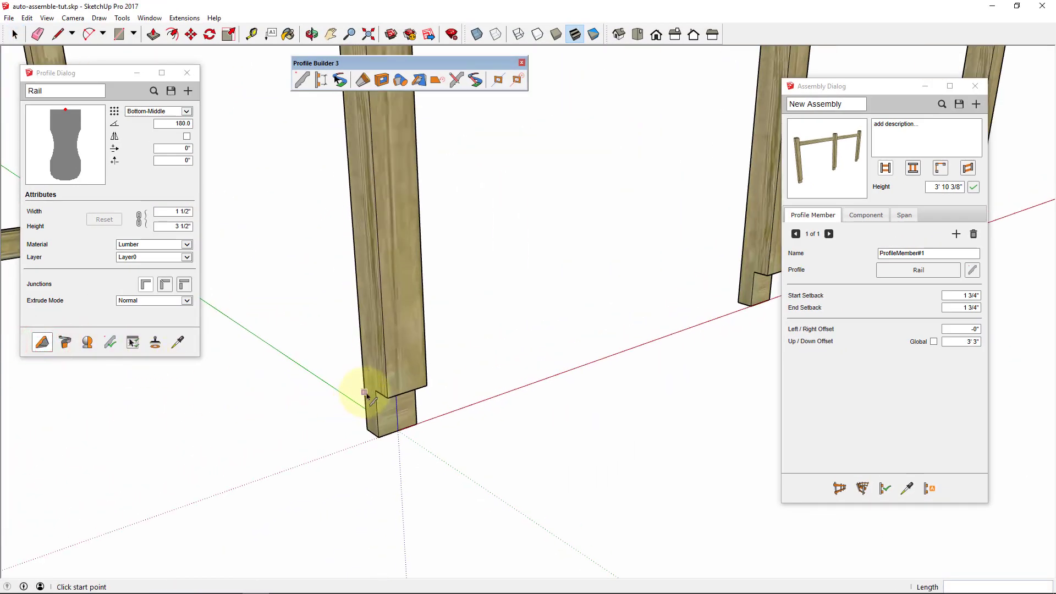
click(385, 393)
scroll(385, 390, down, 5)
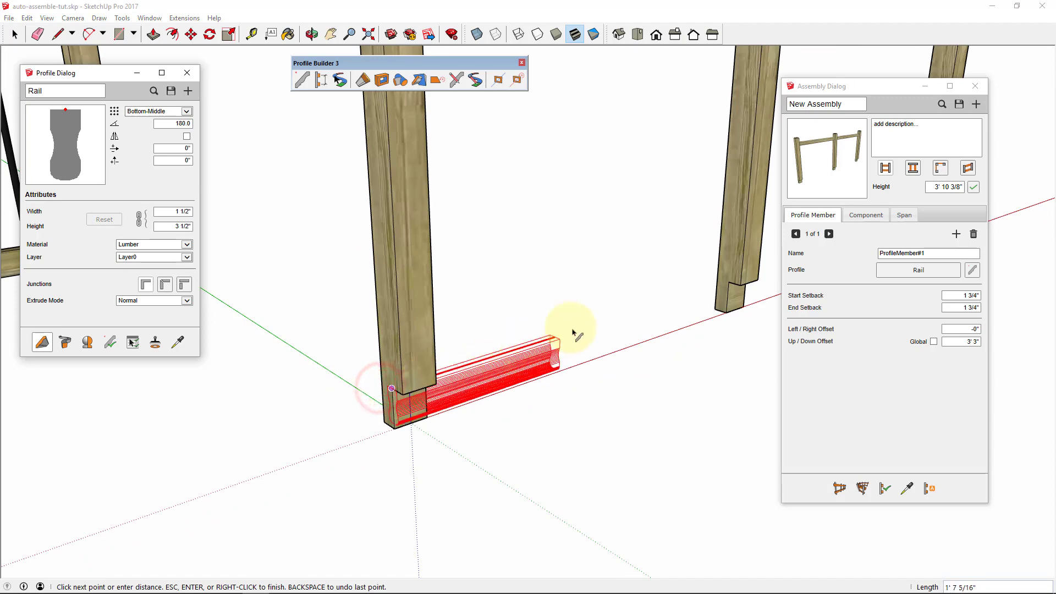
middle_drag(571, 335, 638, 320)
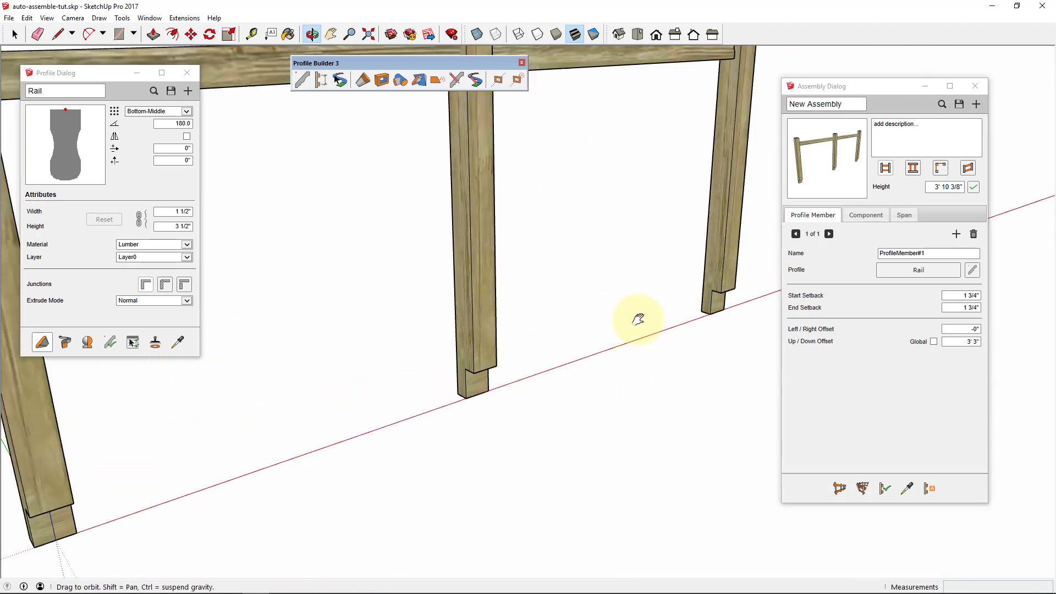
click(715, 271)
Move the bottom rail straight up so it sits above the notches at the post bases
key(space)
click(707, 301)
key(m)
scroll(711, 288, up, 3)
click(715, 277)
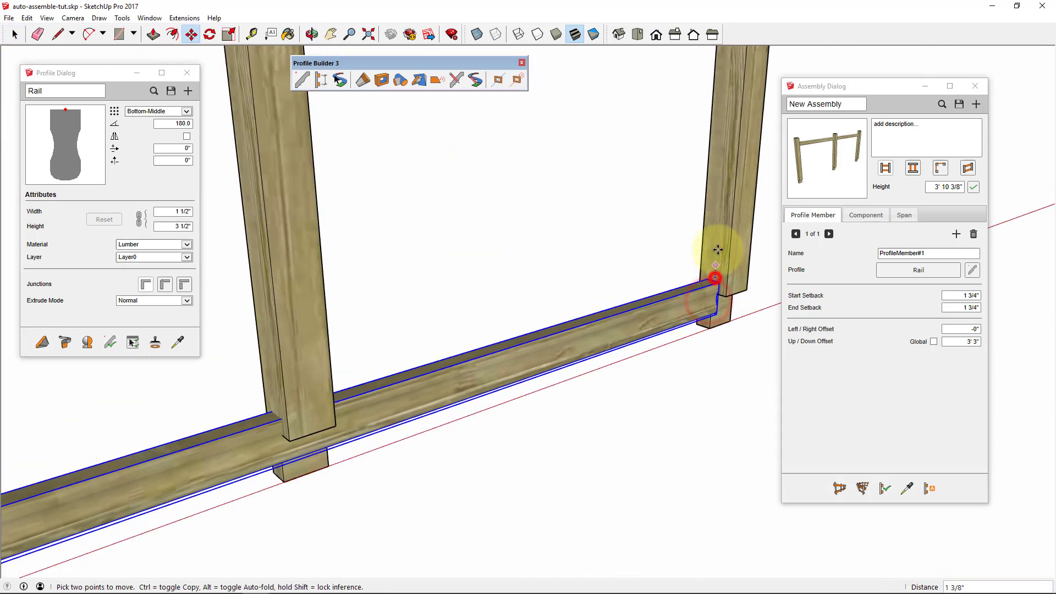
click(722, 230)
key(space)
scroll(722, 230, down, 3)
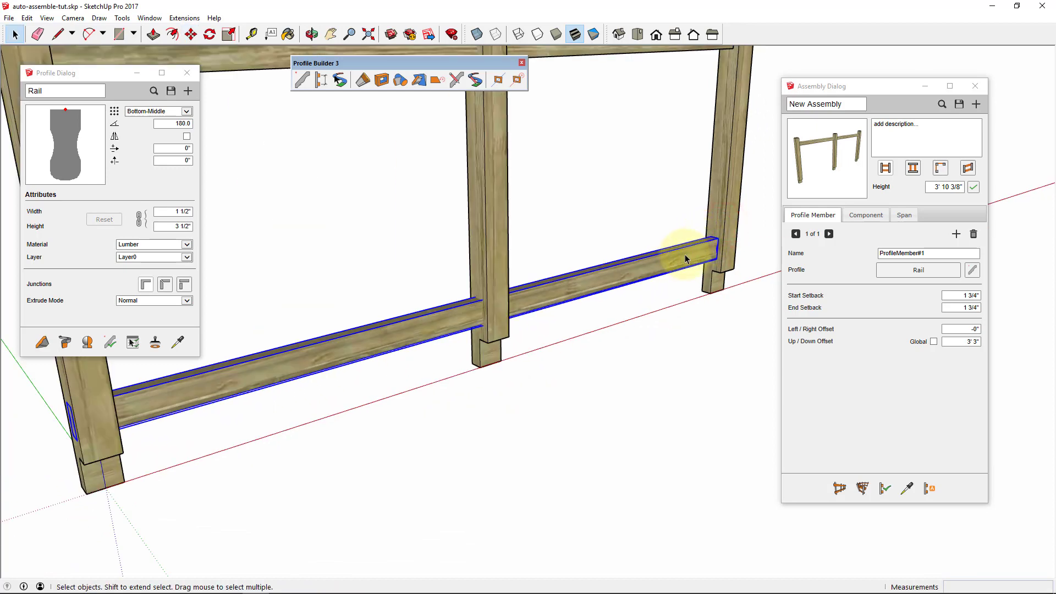
Auto-assemble the three posts with both the top and bottom rails
scroll(685, 259, down, 5)
drag(444, 123, 746, 393)
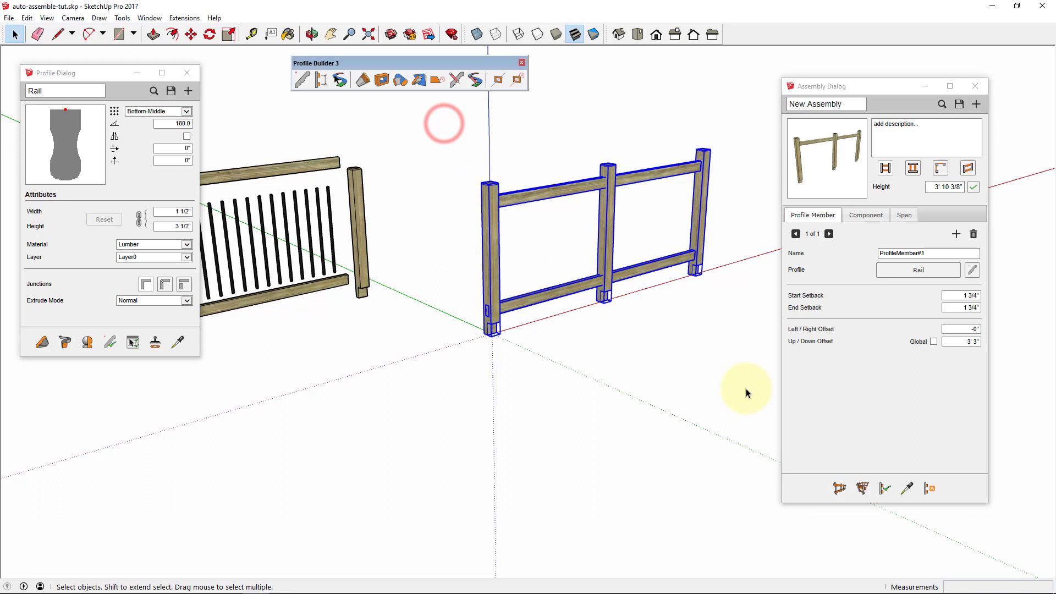
shift+middle_drag(747, 393, 708, 389)
click(931, 488)
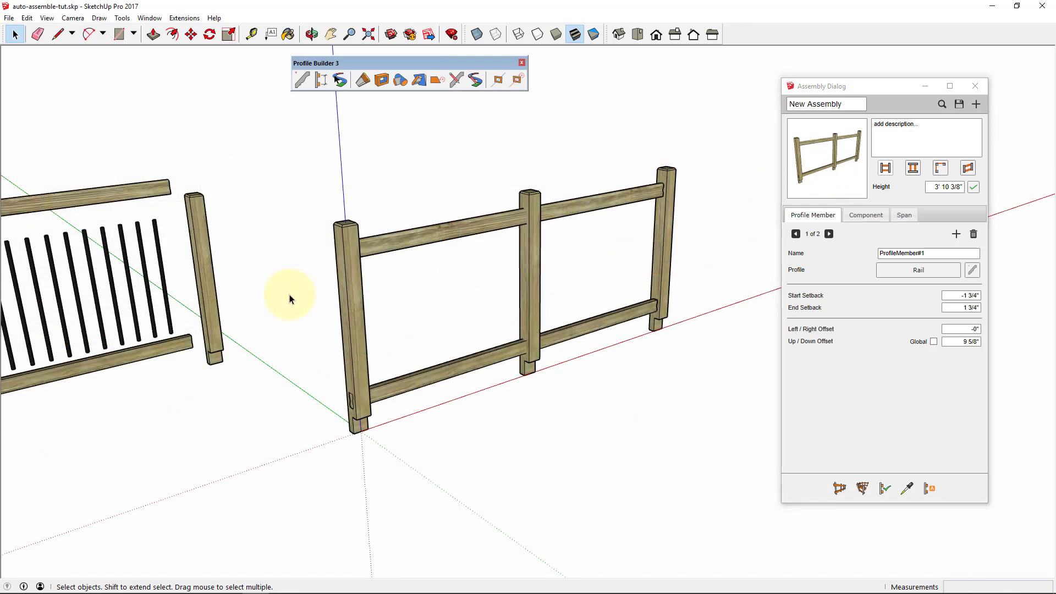
Open the middle post component and inspect the orientation of its axes
double_click(539, 254)
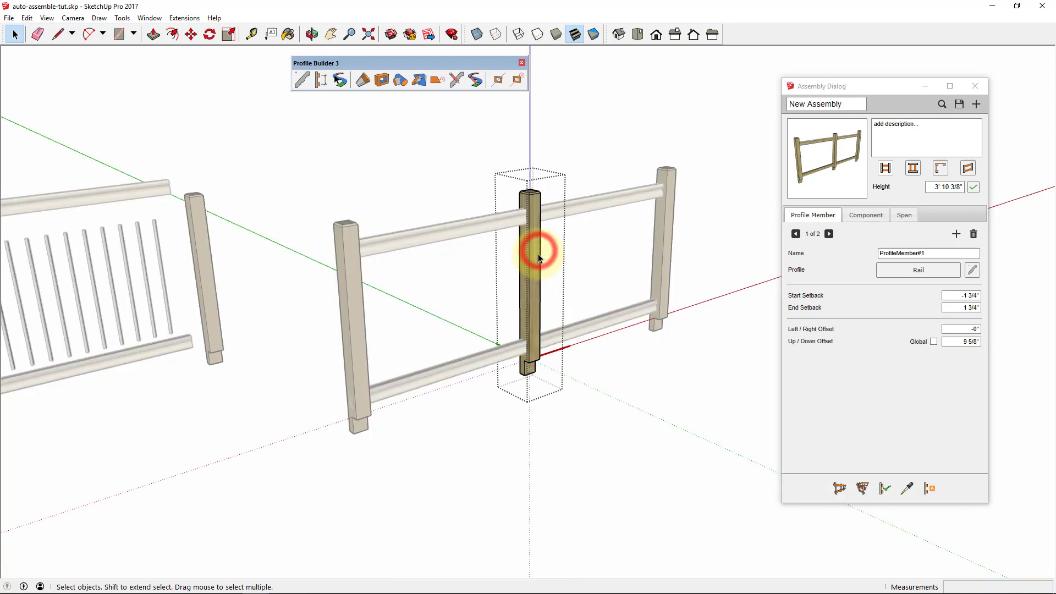
scroll(529, 299, up, 3)
middle_drag(531, 308, 537, 378)
Rotate the middle post in the railing's plane so its top leans toward the origin post
key(x)
scroll(537, 378, up, 1)
scroll(534, 367, down, 3)
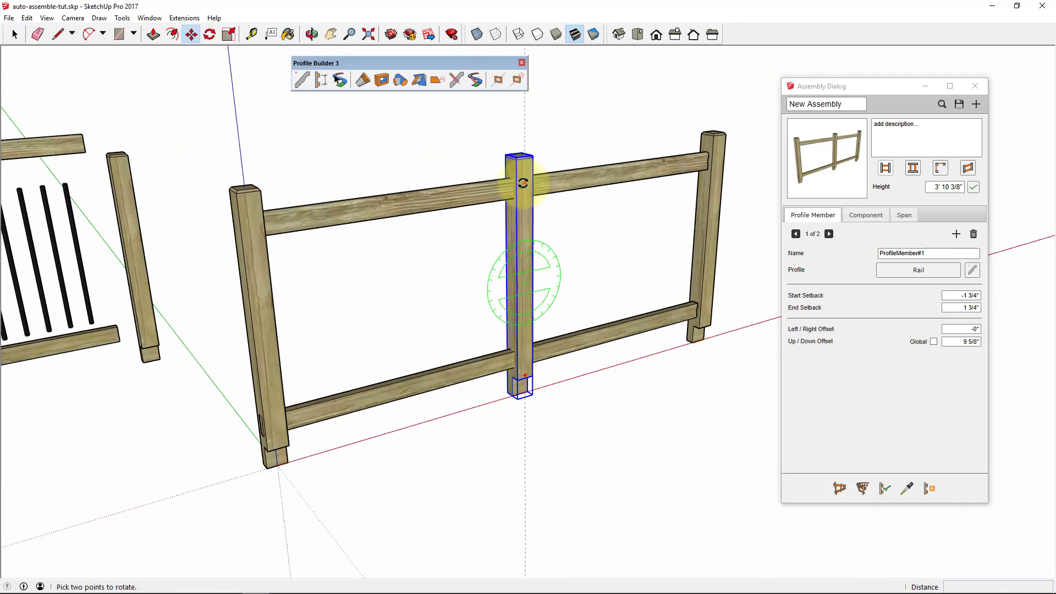
click(522, 180)
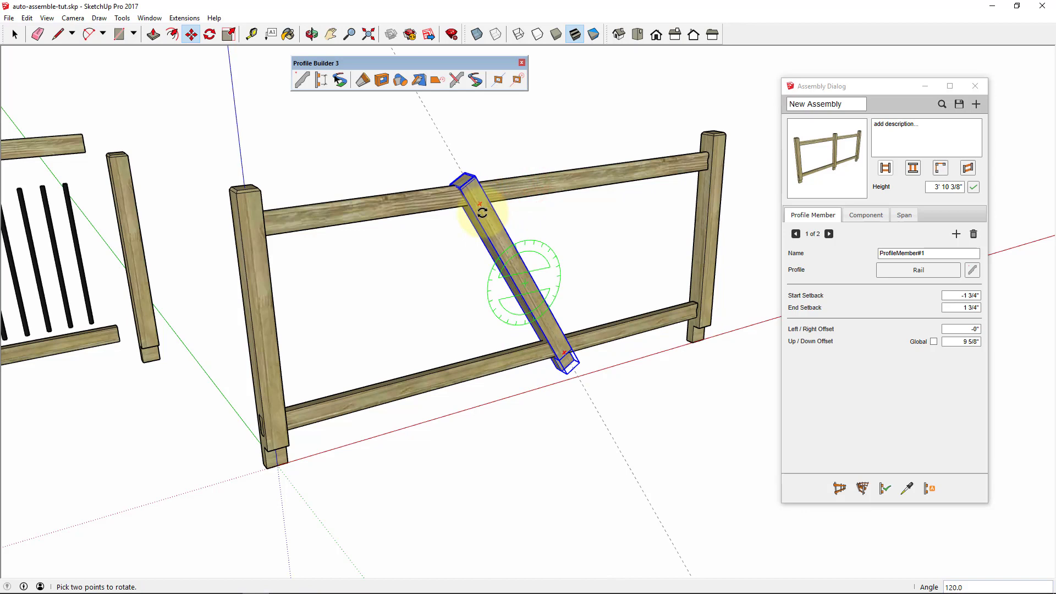
click(483, 213)
key(space)
Try to auto-assemble the whole railing with the tilted middle post
scroll(473, 266, down, 4)
drag(336, 174, 631, 420)
click(930, 489)
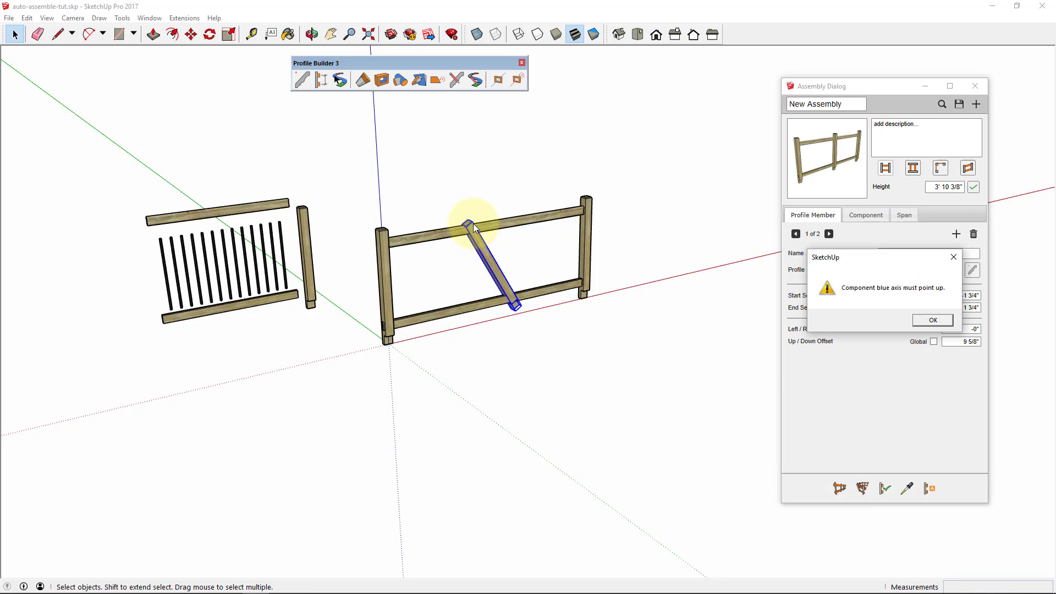
Dismiss the alert and copy one spindle from the loose parts to the railing, using the bottom rail's end corner as reference
click(932, 321)
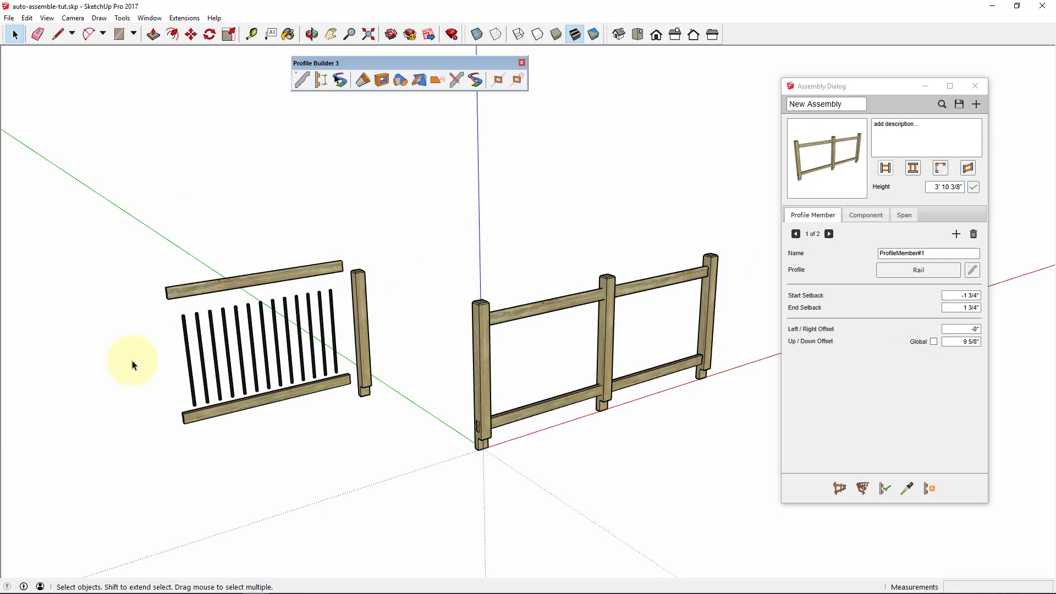
scroll(187, 352, up, 8)
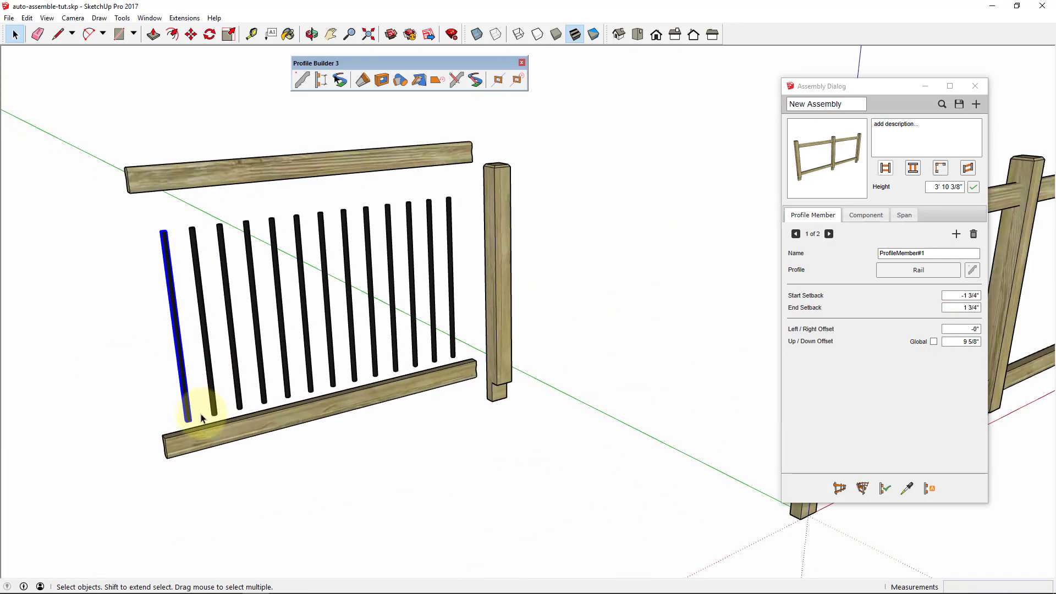
key(m)
click(121, 448)
scroll(179, 426, down, 5)
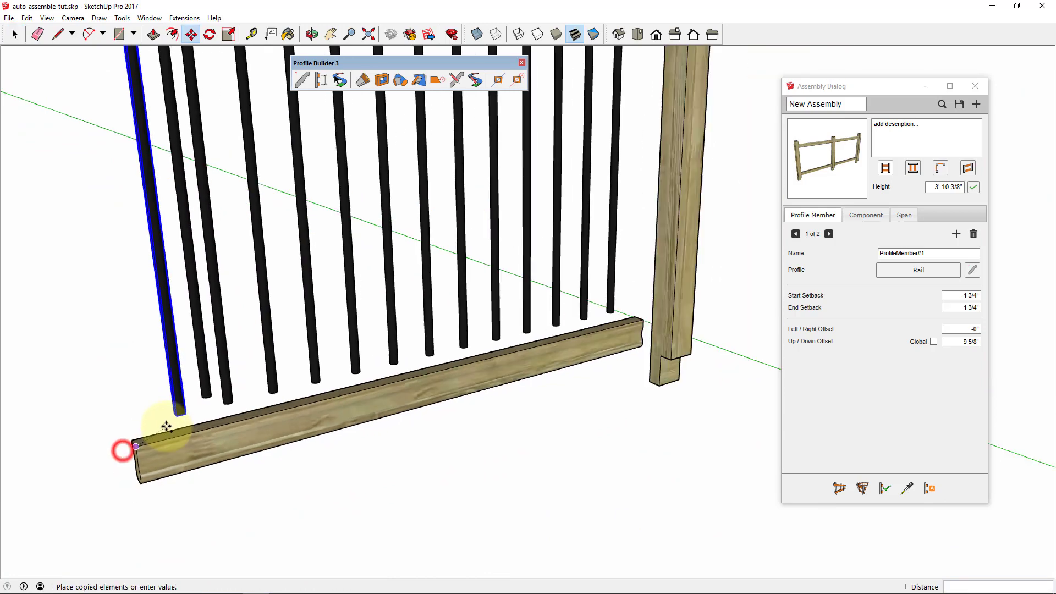
shift+middle_drag(504, 422, 93, 401)
scroll(191, 410, up, 5)
middle_drag(123, 451, 242, 440)
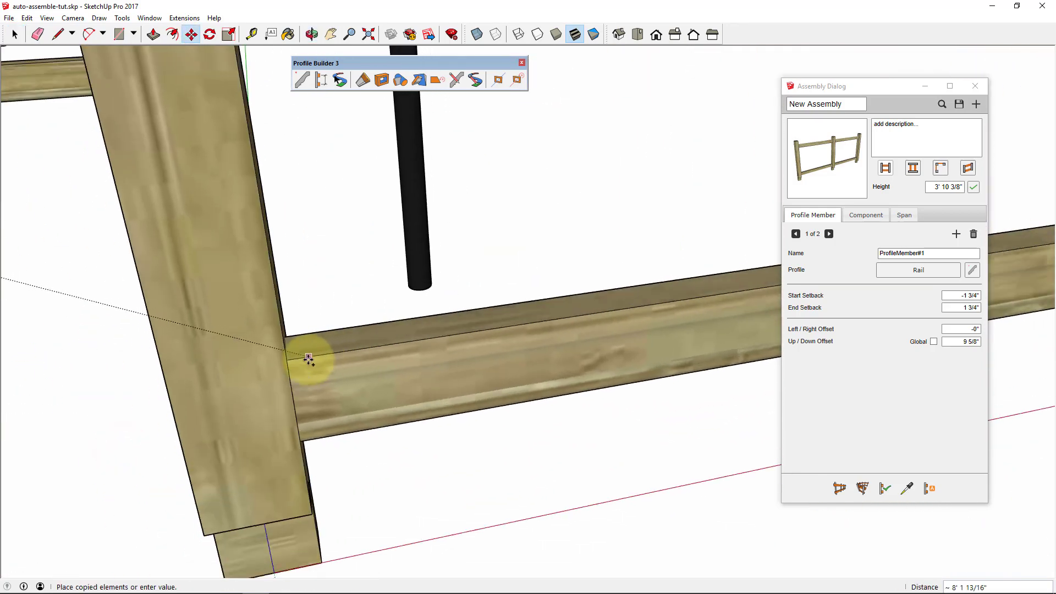
middle_drag(309, 361, 275, 335)
click(291, 325)
key(space)
Lower the copied spindle onto the top face of the bottom rail beside the origin post
scroll(319, 323, down, 2)
scroll(385, 288, down, 3)
key(m)
scroll(388, 353, up, 5)
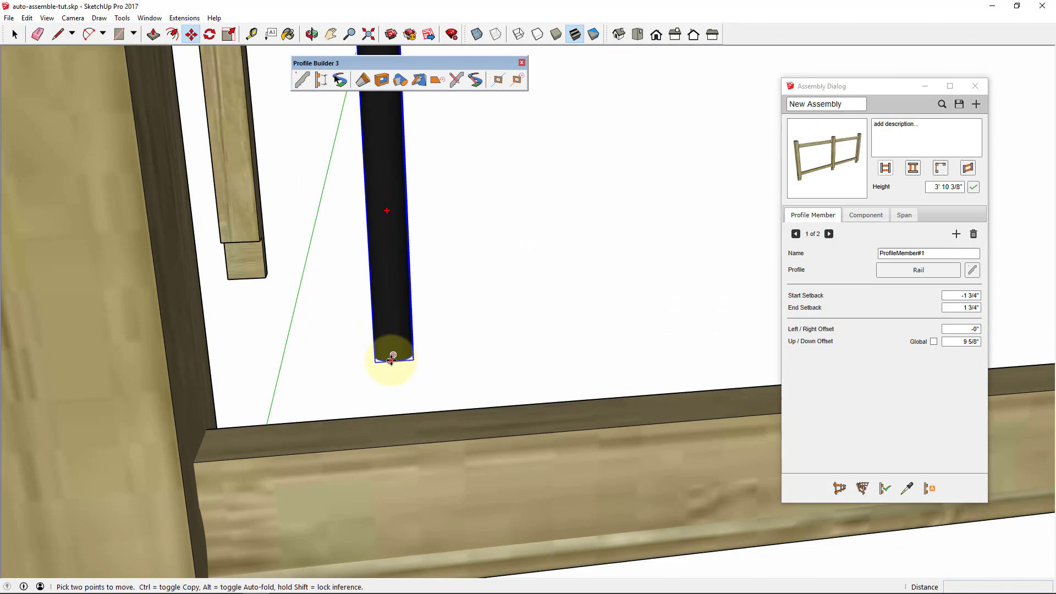
click(389, 361)
click(377, 433)
key(space)
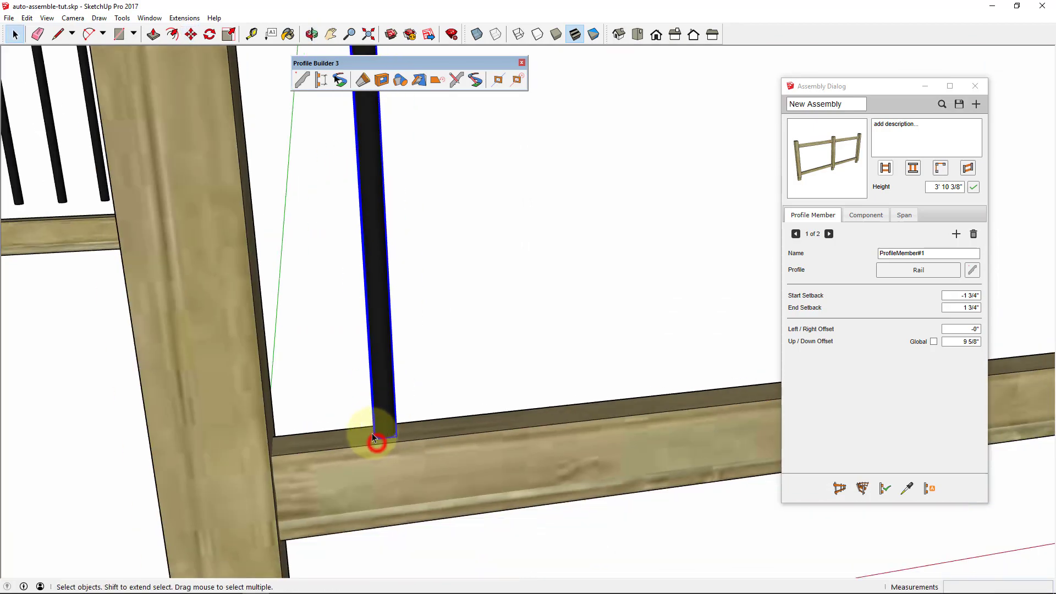
Shift the spindle slightly along the bottom rail toward the origin post
scroll(378, 436, down, 4)
middle_drag(378, 440, 386, 414)
key(m)
scroll(382, 437, up, 5)
click(376, 451)
click(358, 453)
scroll(338, 442, down, 6)
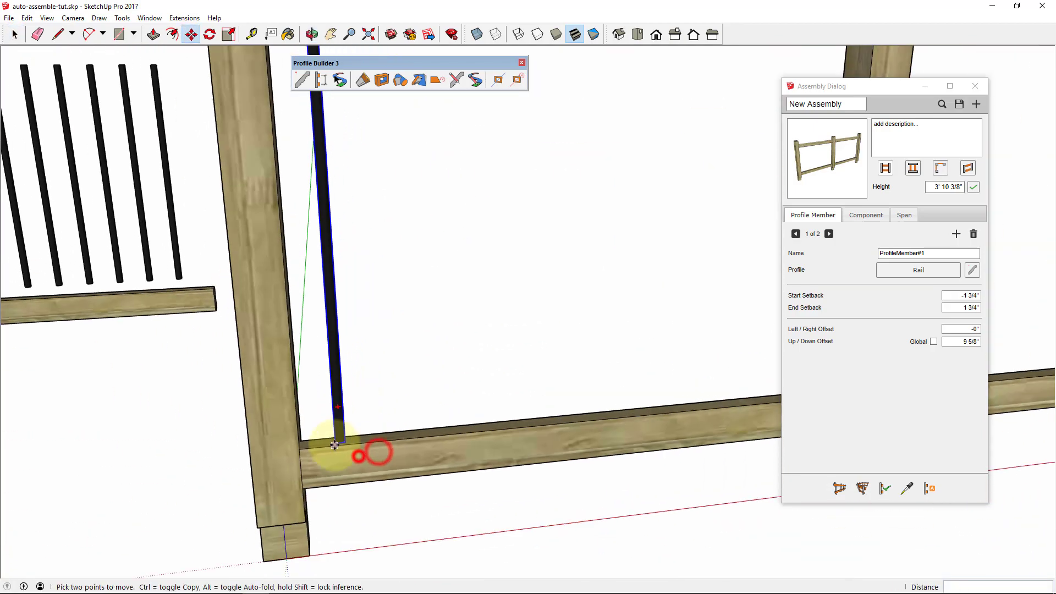
Copy the spindle about 7' 2 1/4" along the red axis to beside the far post and divide the distance into 30 spaces
middle_drag(457, 493, 317, 493)
key(ctrl)
click(319, 493)
middle_drag(473, 491, 284, 495)
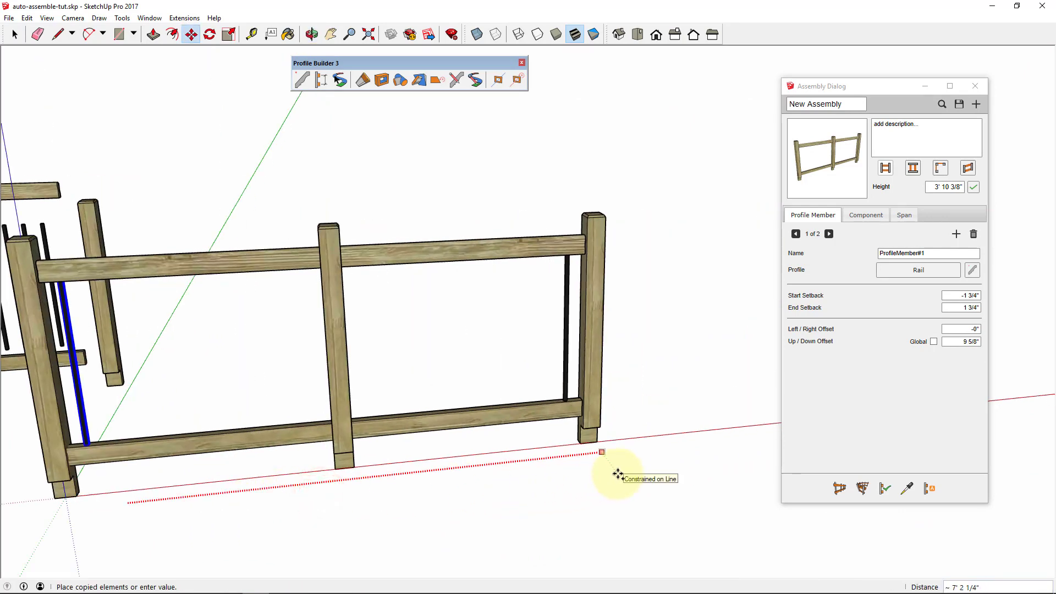
click(618, 475)
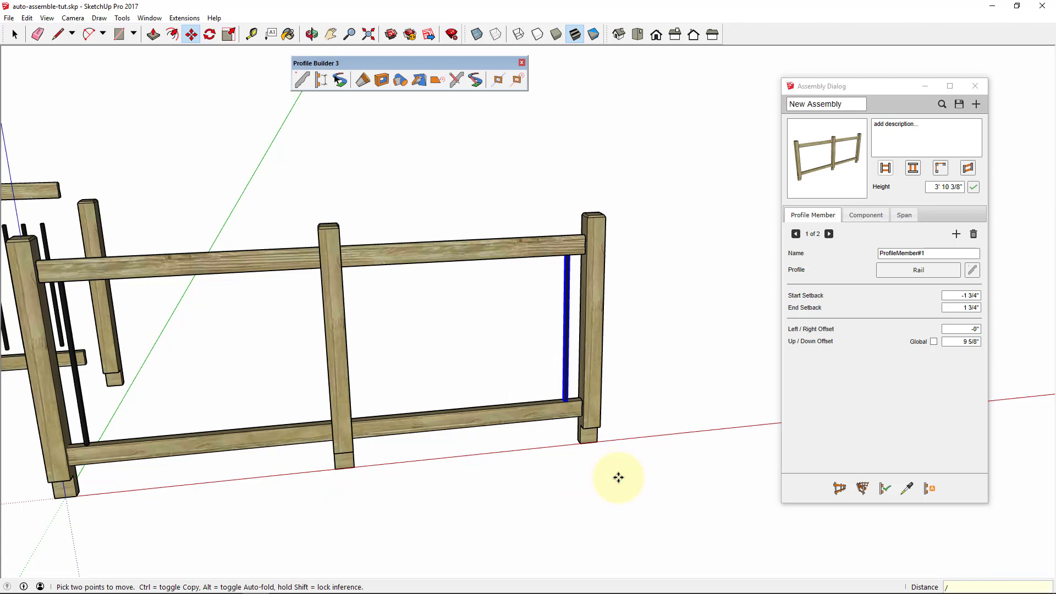
key(Return)
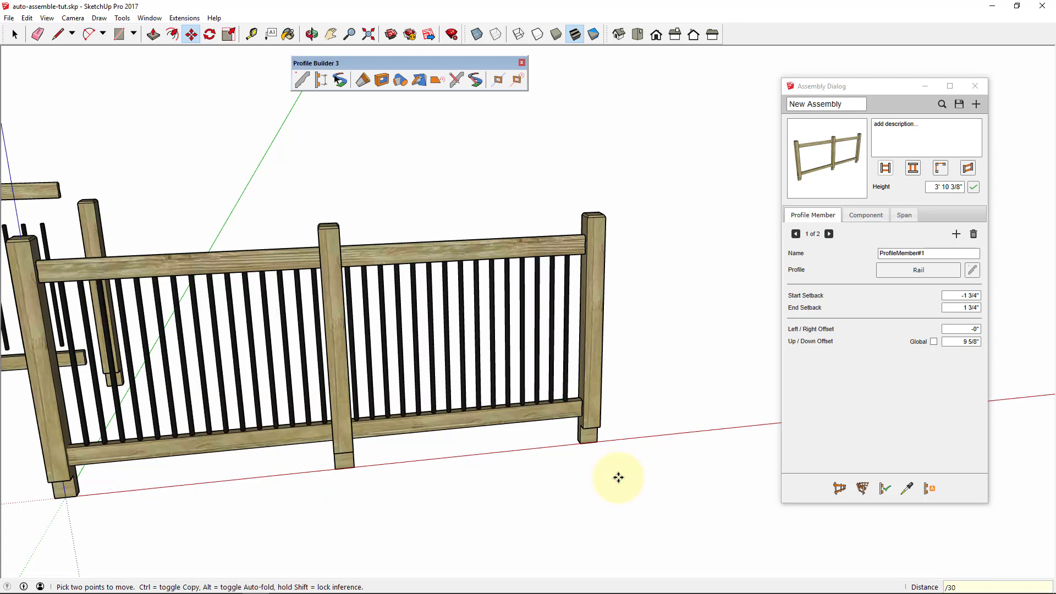
Change the spindle array to 25 divisions and settle on 22
text(/25)
key(Return)
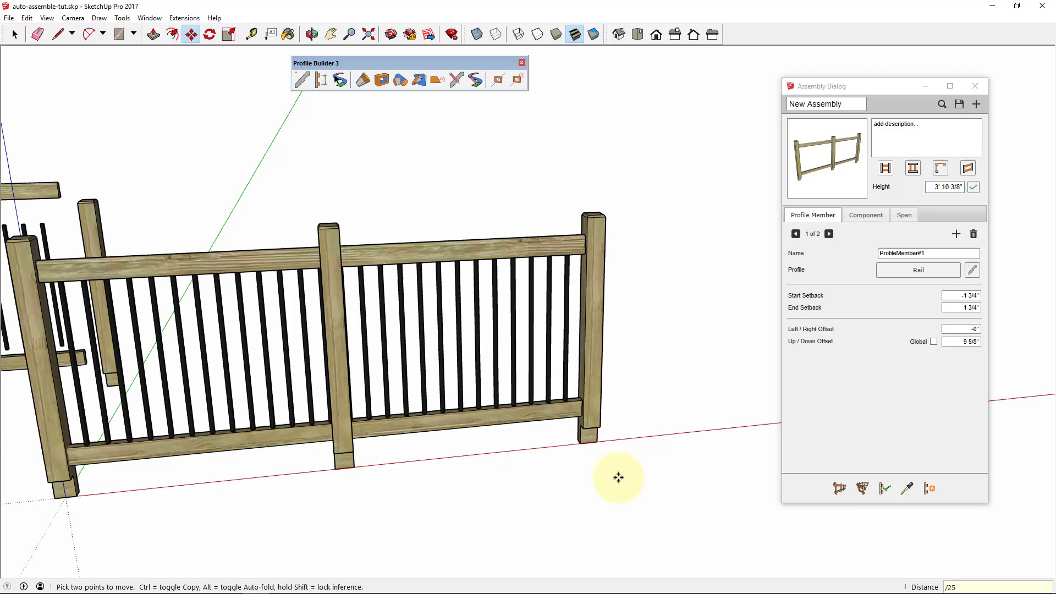
text(/22)
key(Return)
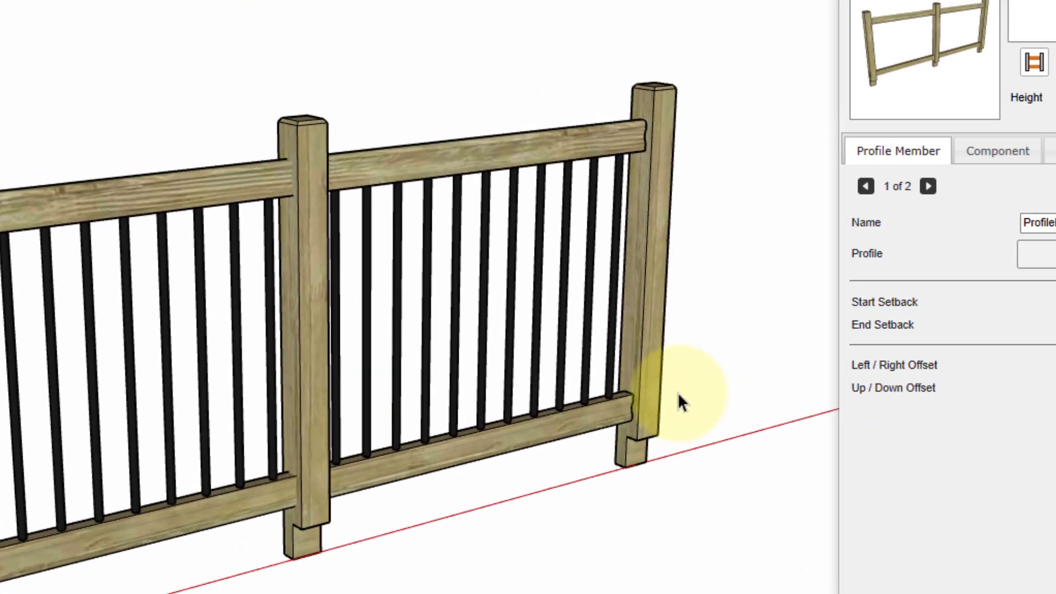
Inspect the spindle by the far post and auto-assemble the whole railing with its spindles
scroll(775, 391, up, 4)
click(557, 266)
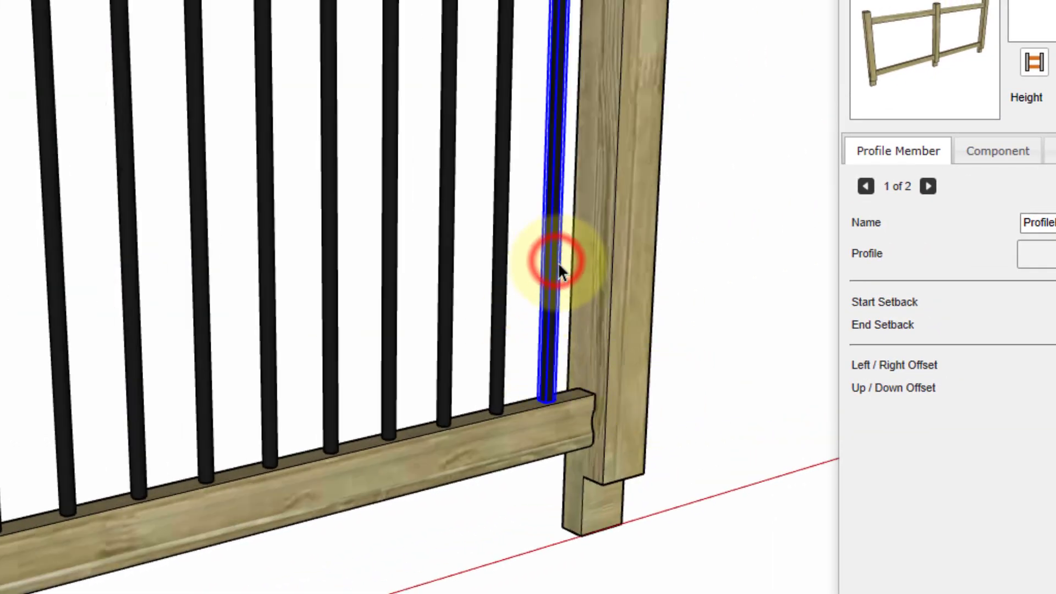
middle_drag(556, 408, 434, 406)
shift+middle_drag(573, 451, 291, 522)
scroll(386, 487, up, 3)
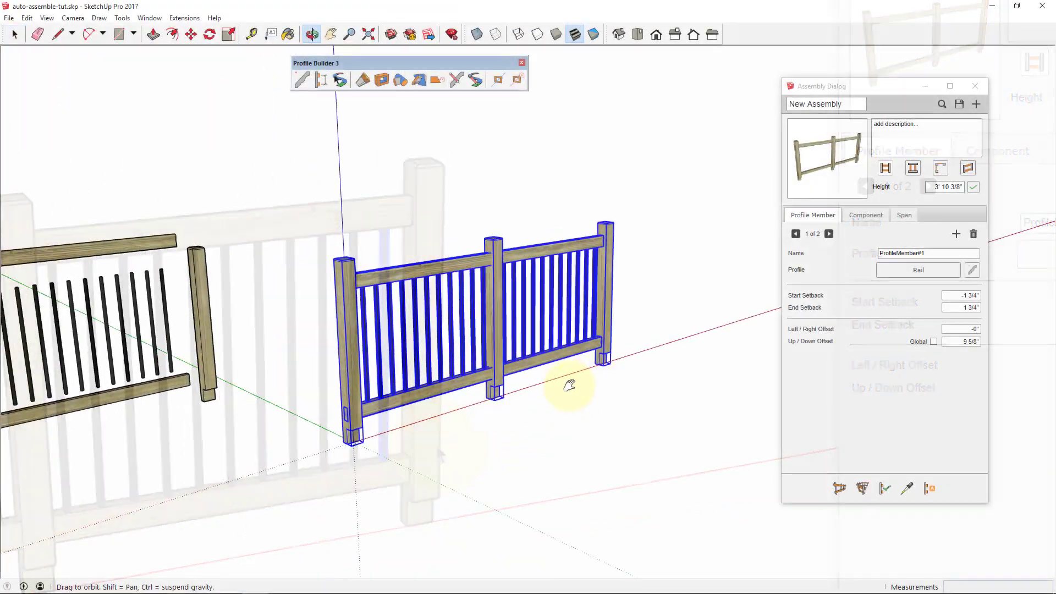
drag(569, 385, 490, 395)
key(space)
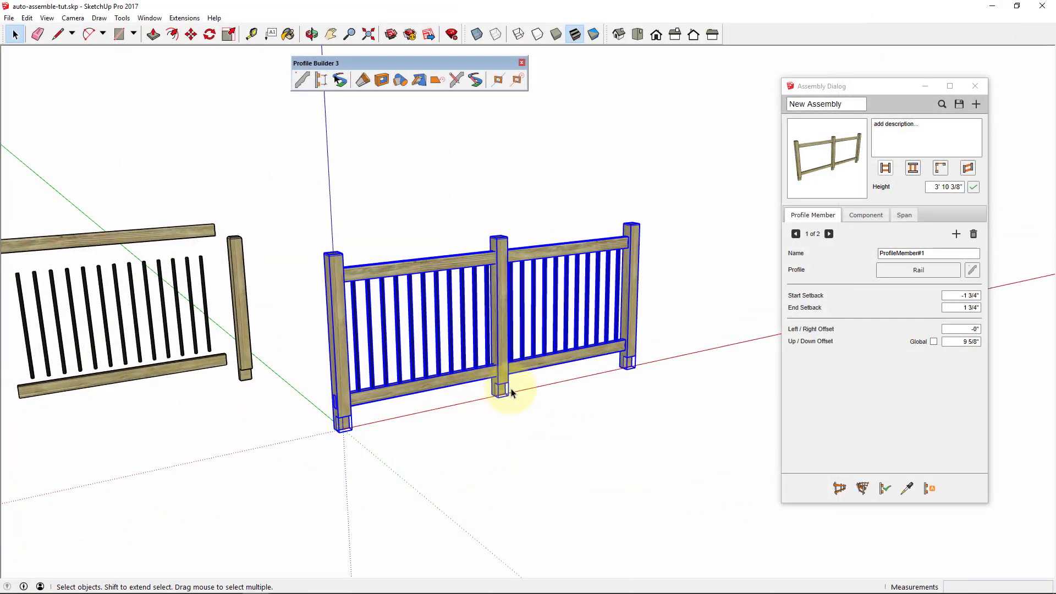
middle_drag(511, 391, 684, 420)
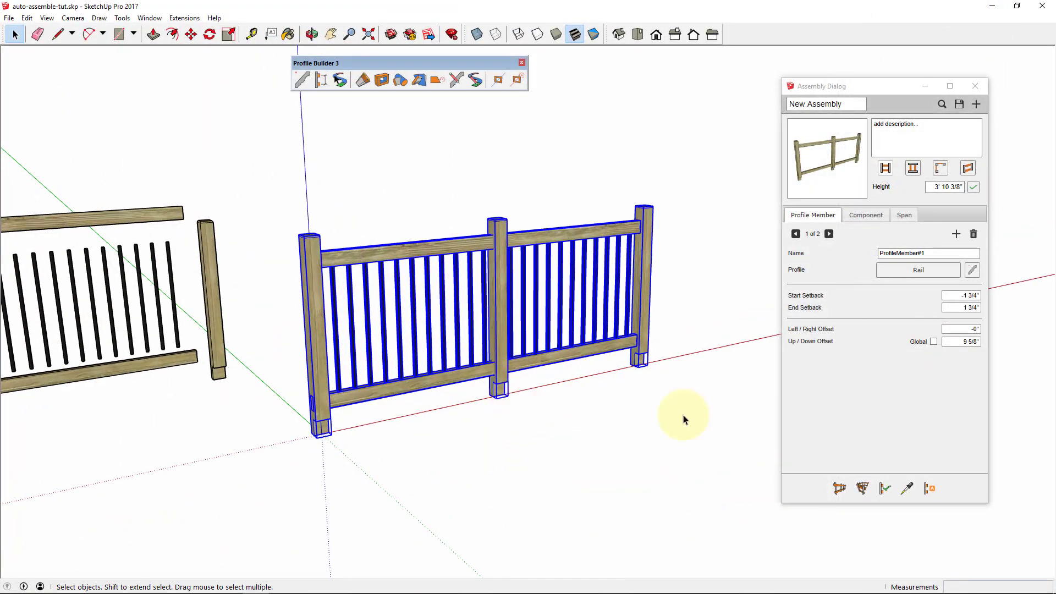
click(930, 488)
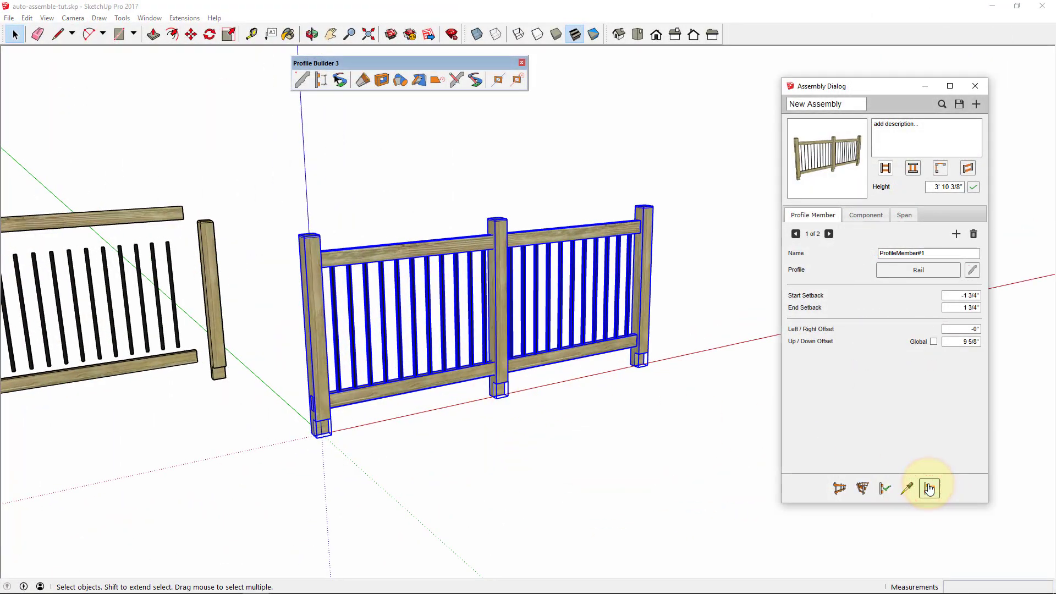
Build a straight trial run of the new assembly in front of the original railing
scroll(774, 460, down, 3)
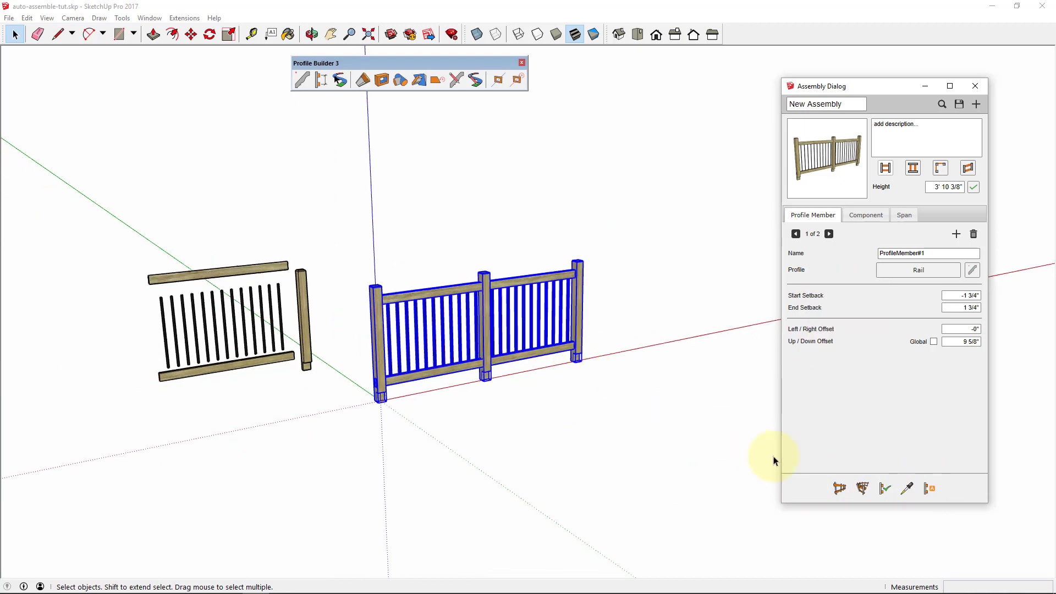
click(833, 490)
click(337, 420)
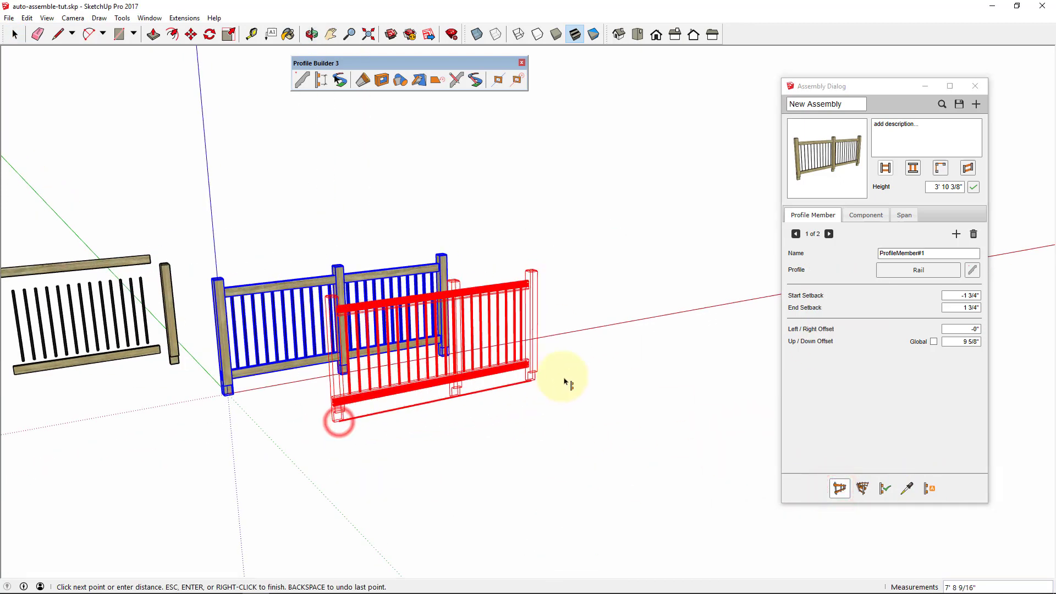
double_click(684, 348)
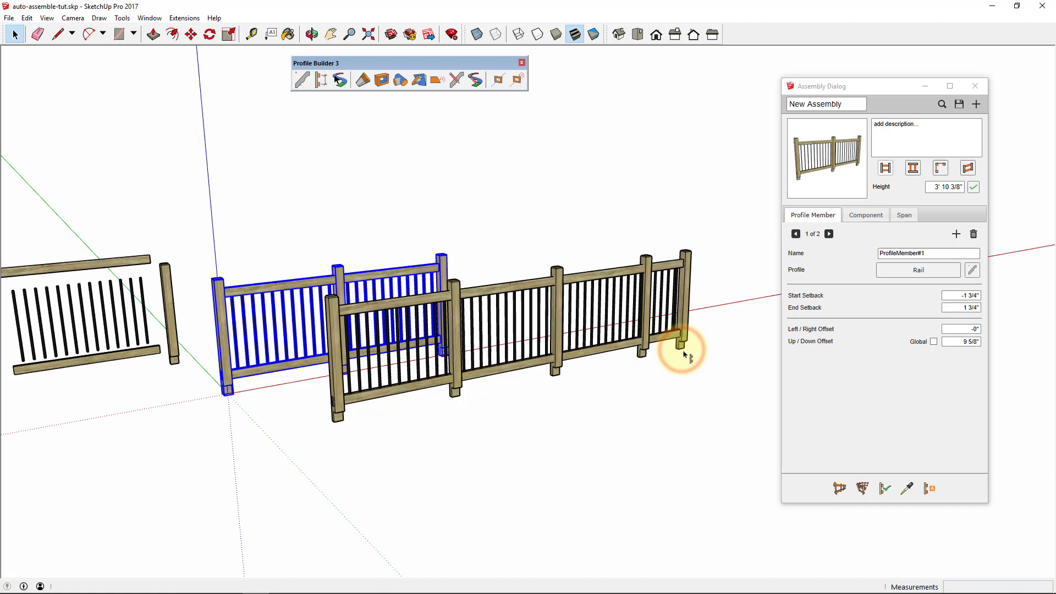
middle_drag(484, 330, 337, 390)
Examine the trial run's bottom rail end inside its first post in X-ray view and delete the run
scroll(304, 394, up, 8)
scroll(337, 390, down, 3)
scroll(401, 372, down, 3)
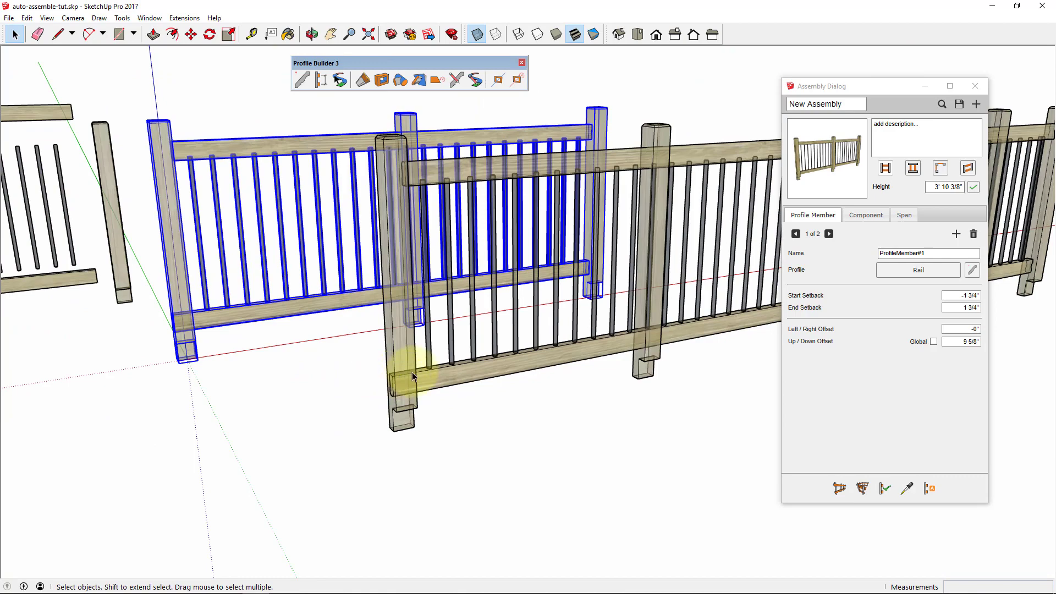
scroll(407, 374, up, 5)
scroll(407, 374, up, 2)
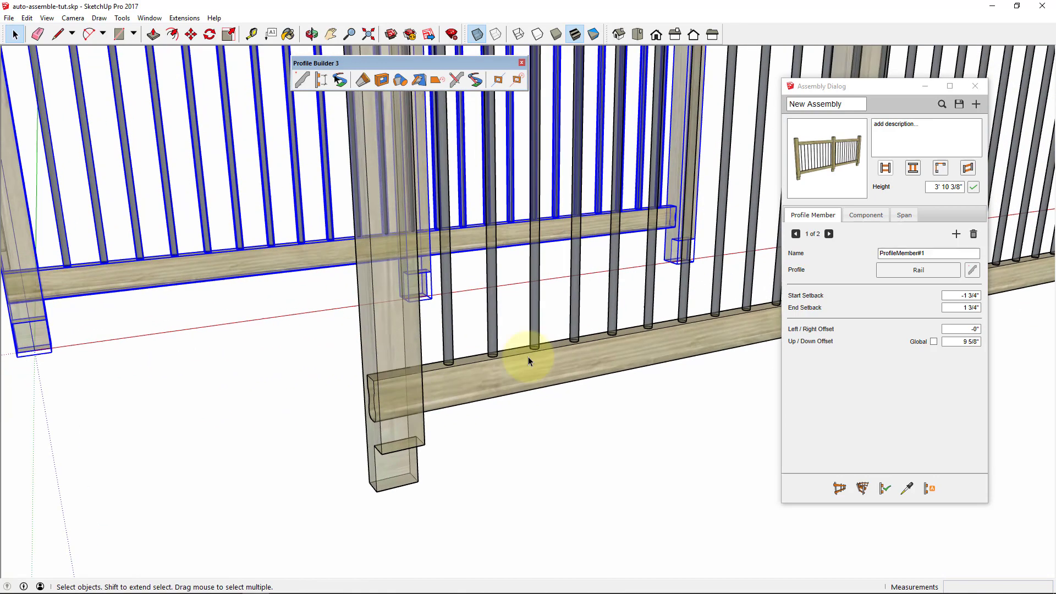
scroll(495, 359, down, 3)
key(x)
click(498, 356)
key(Delete)
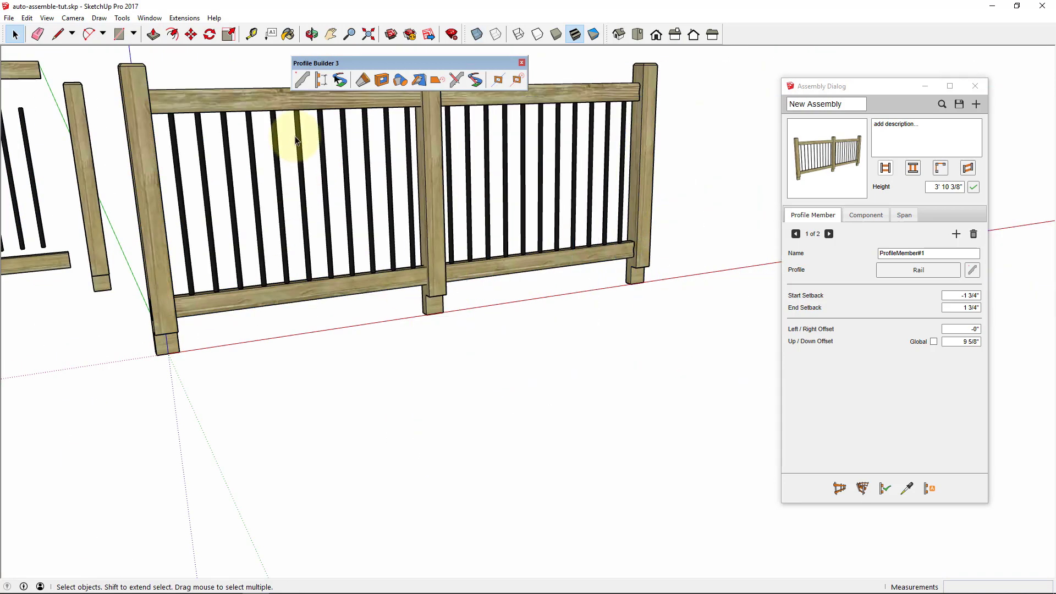
Trim the bottom rail's end at the origin post back to the post's inner face and check its far end
click(365, 79)
scroll(184, 299, up, 3)
click(173, 311)
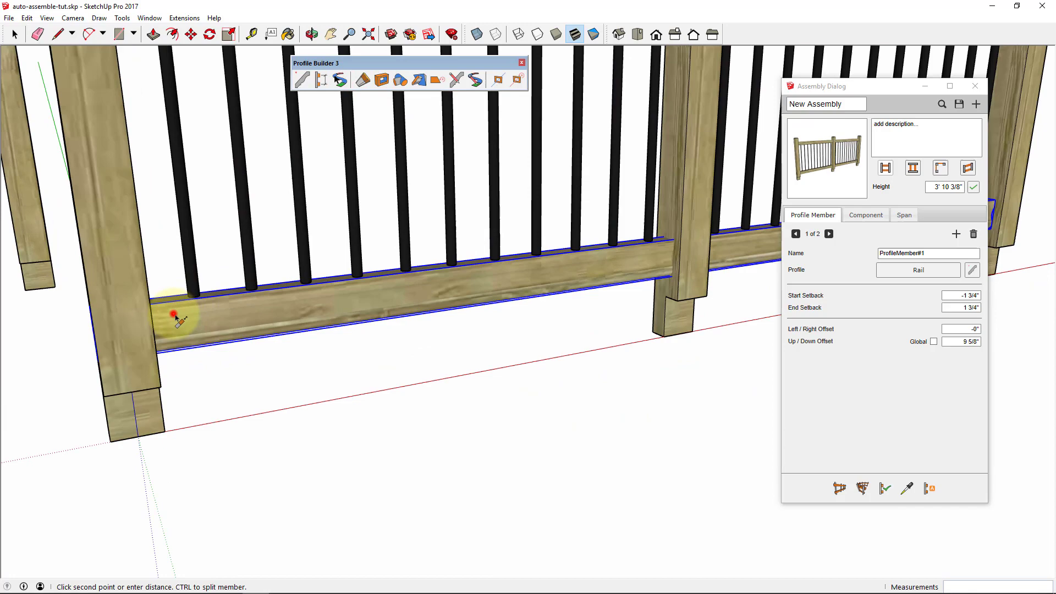
click(160, 380)
scroll(365, 342, down, 3)
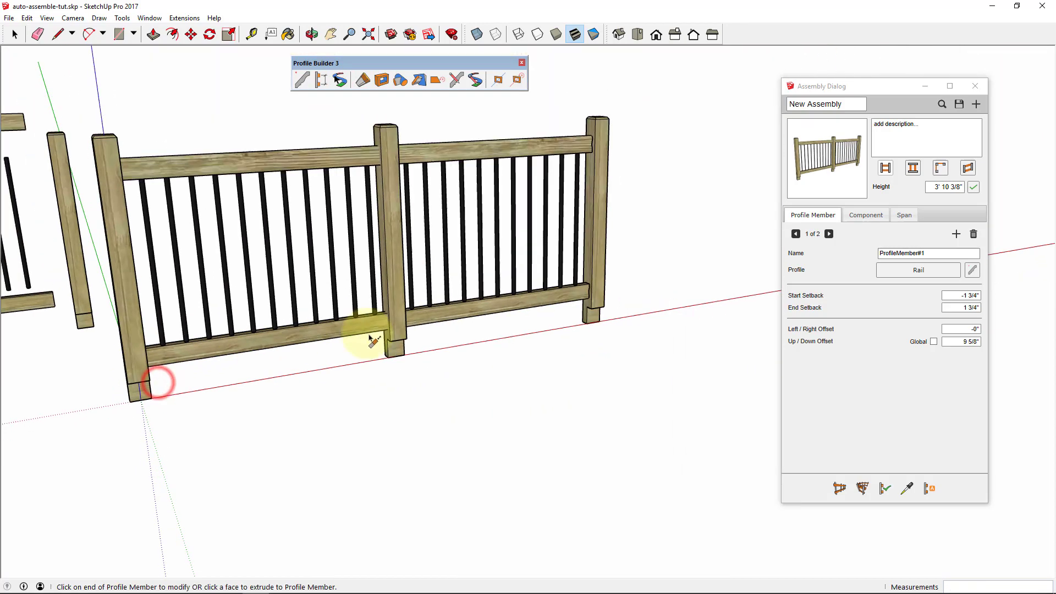
scroll(616, 286, up, 5)
scroll(618, 280, up, 2)
mouse_move(618, 281)
middle_down()
mouse_move(550, 286)
mouse_move(620, 285)
middle_up()
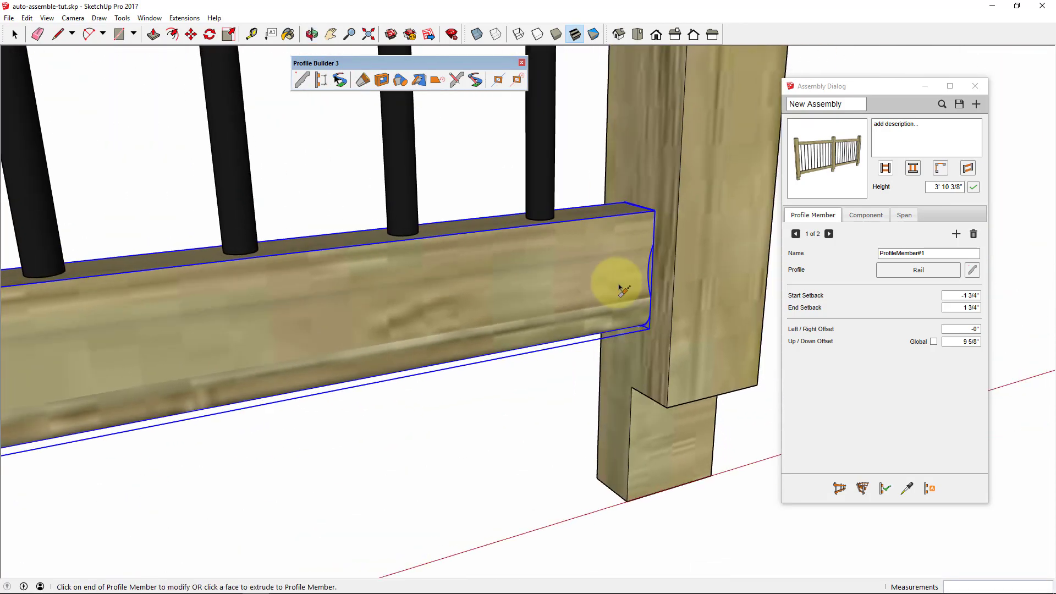
scroll(620, 280, down, 9)
key(space)
Auto-assemble the whole railing again and treat the Railing Post spacing of 4' as a maximum
scroll(583, 285, down, 1)
scroll(504, 277, up, 6)
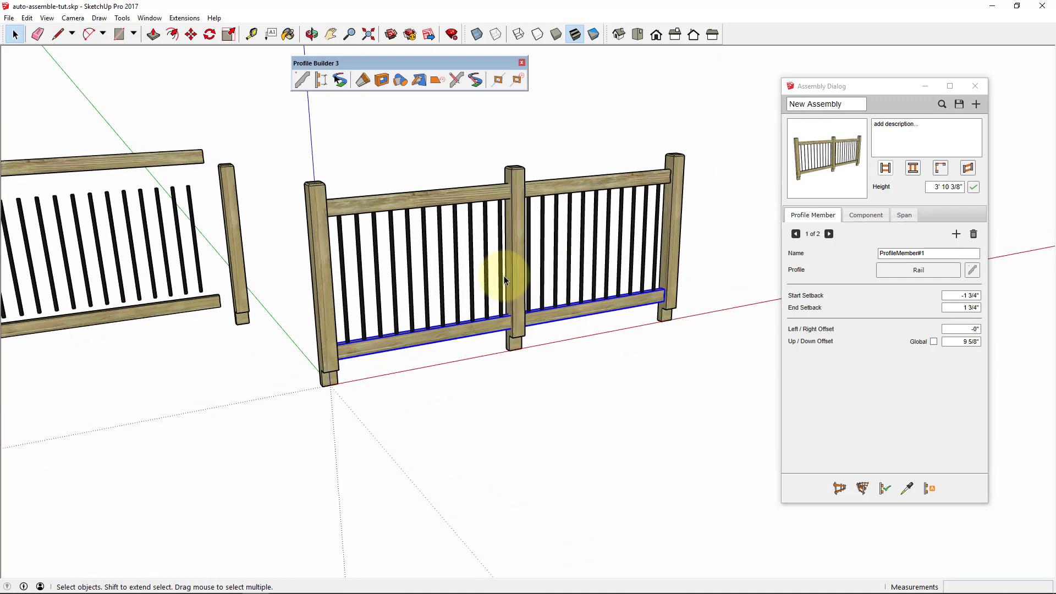
scroll(461, 260, down, 5)
drag(304, 149, 683, 442)
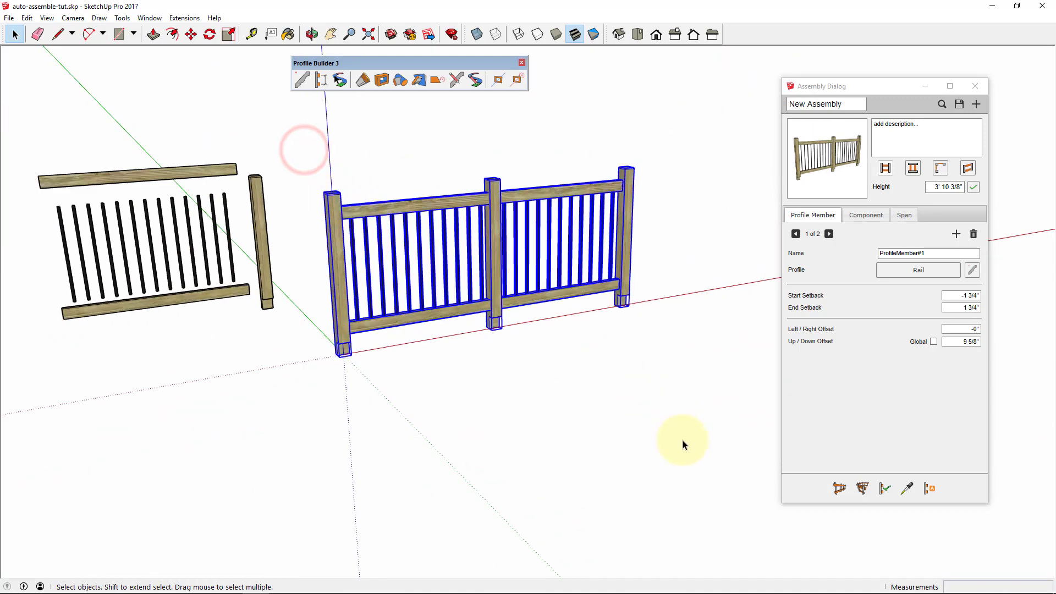
scroll(683, 441, up, 1)
click(930, 488)
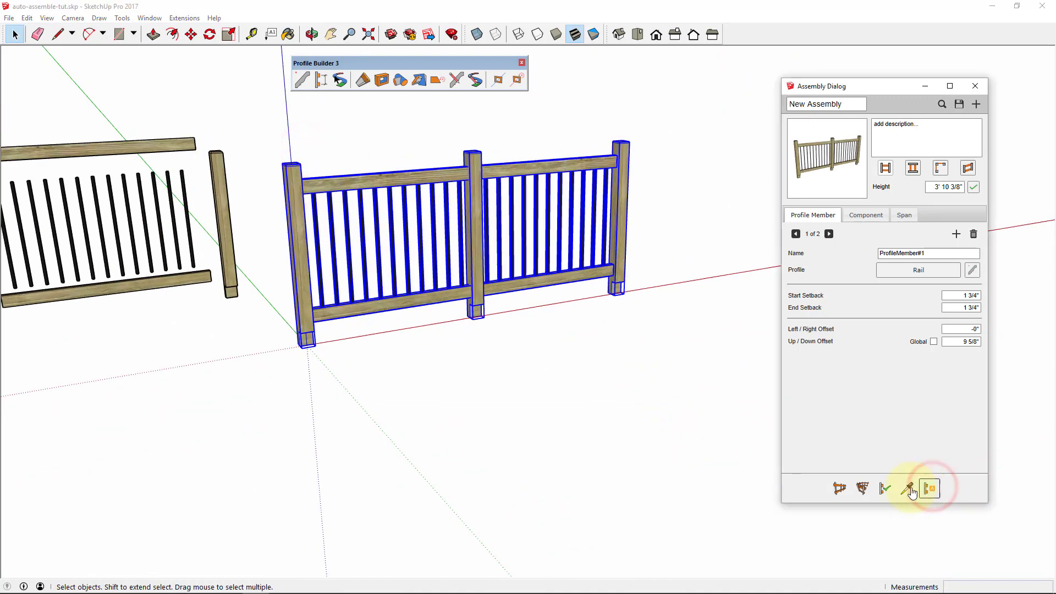
click(865, 215)
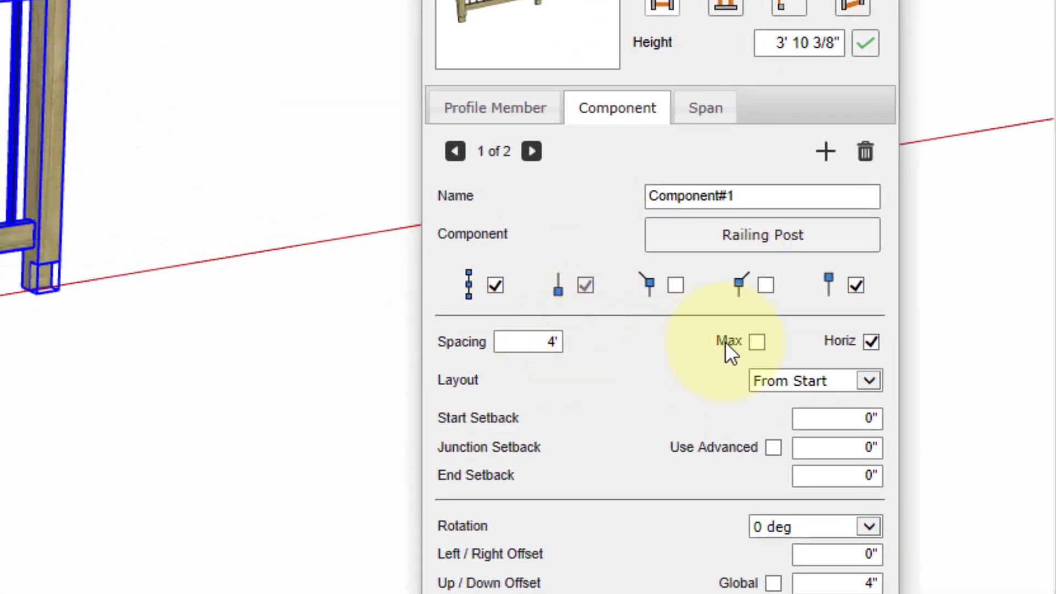
click(757, 341)
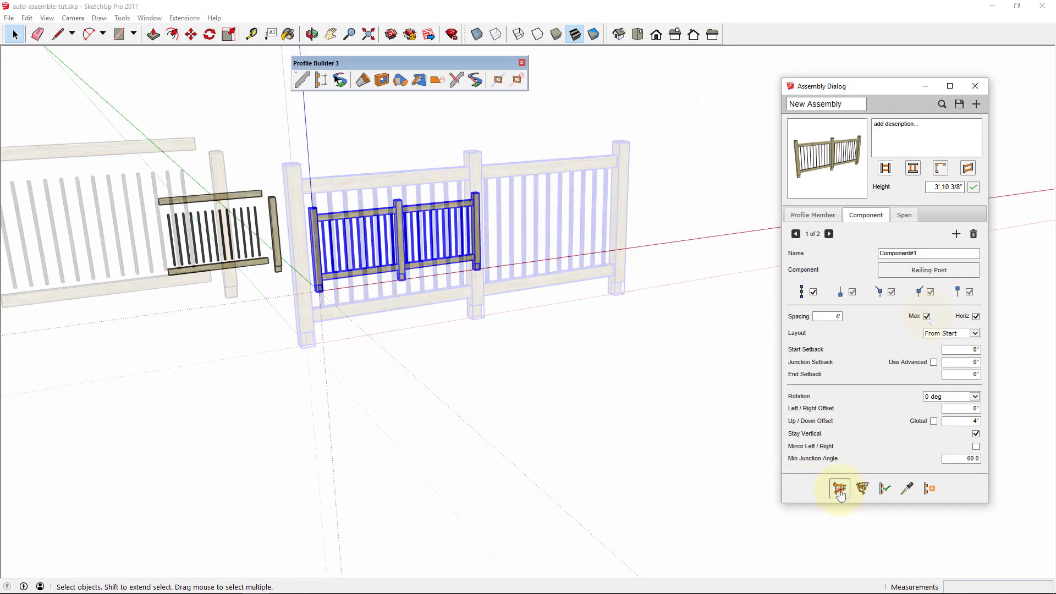
Build a three-sided, U-shaped railing from the assembly in front of the original railing
click(698, 593)
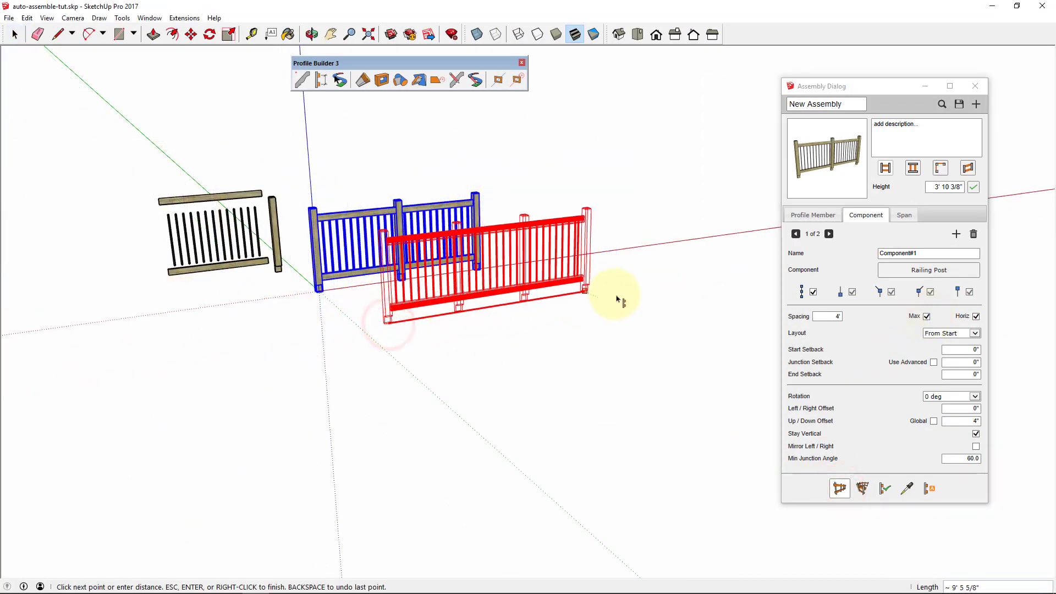
click(646, 282)
shift+middle_drag(607, 286, 543, 273)
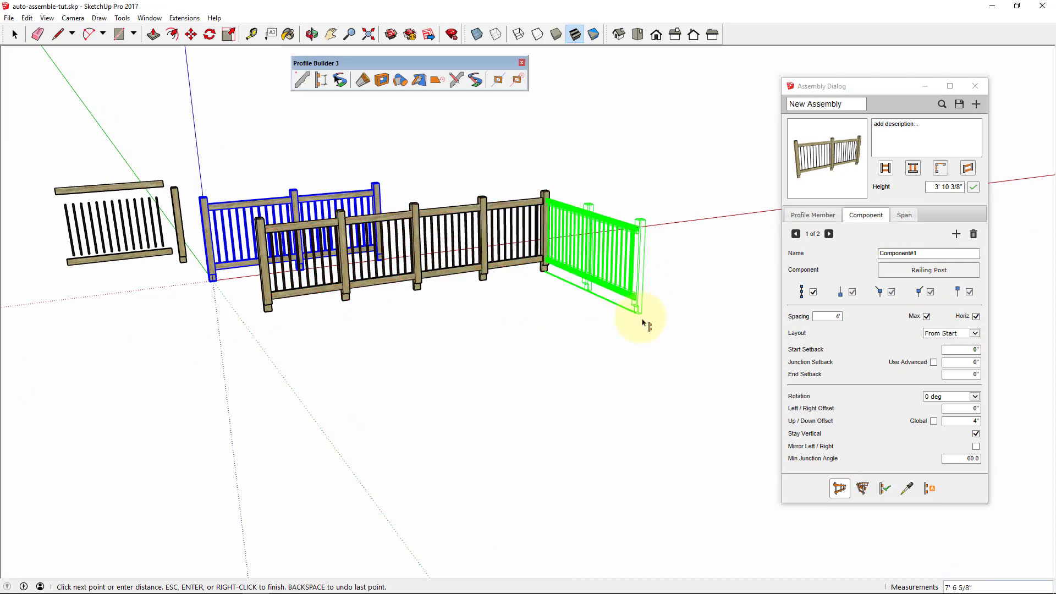
click(676, 341)
click(677, 343)
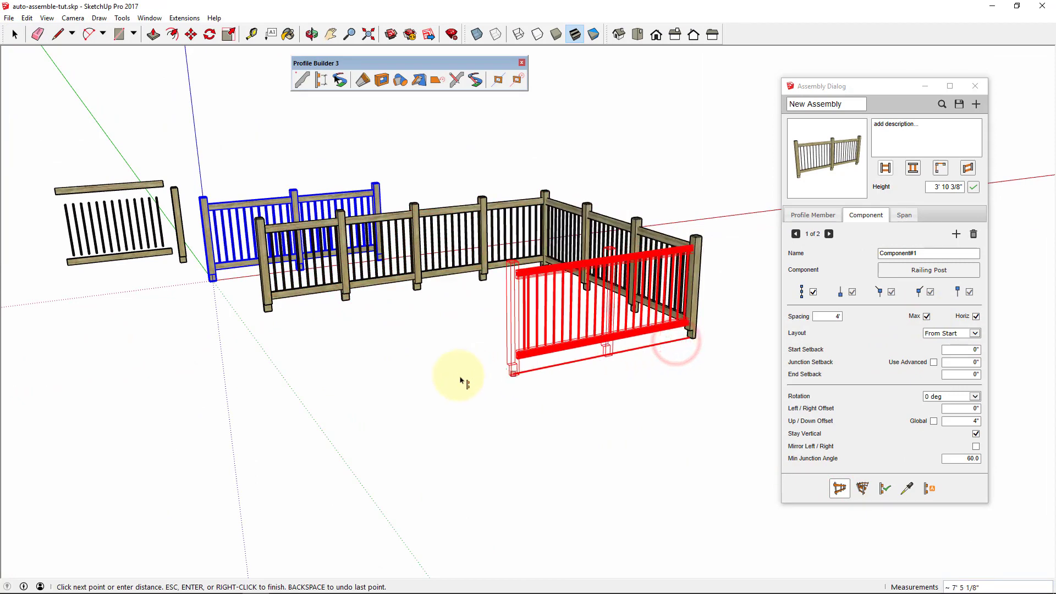
double_click(365, 400)
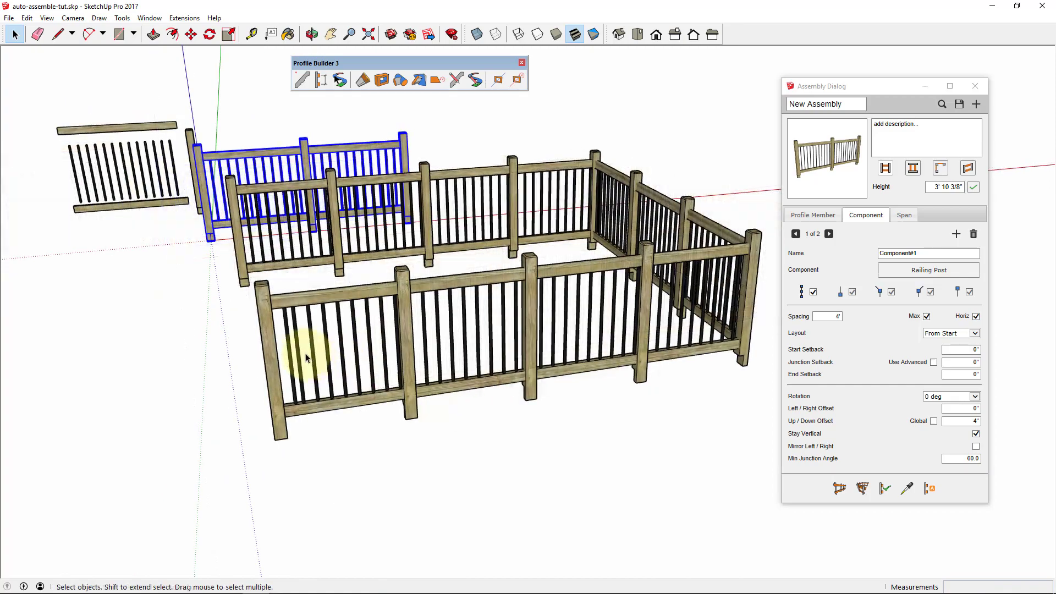
Make the Spindle component's spacing a maximum and apply the updated assembly to the U-shaped railing
scroll(286, 330, up, 3)
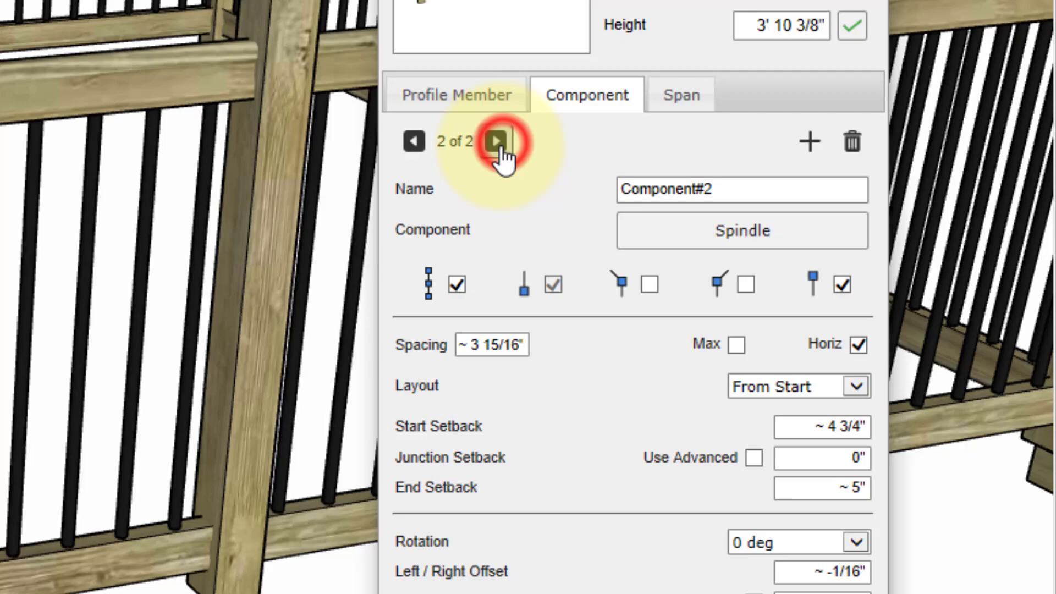
click(737, 345)
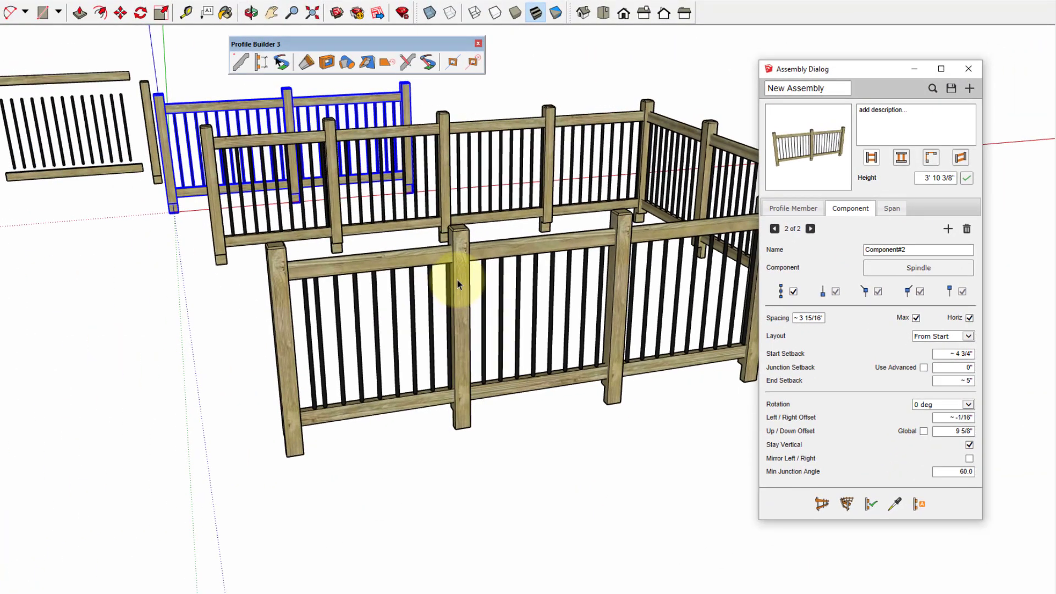
click(462, 274)
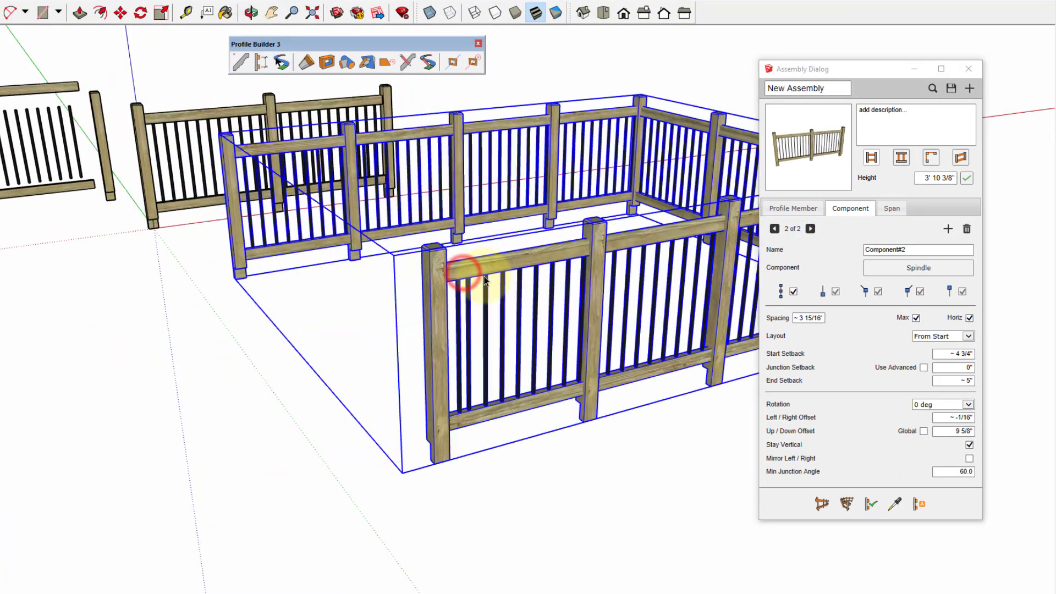
click(871, 504)
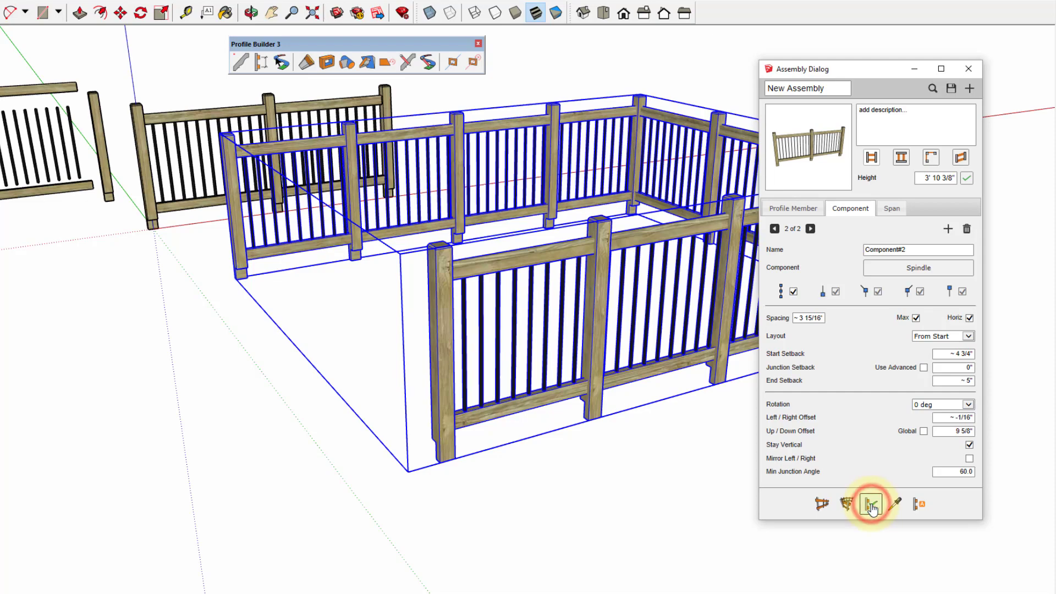
click(569, 492)
middle_drag(604, 435, 561, 428)
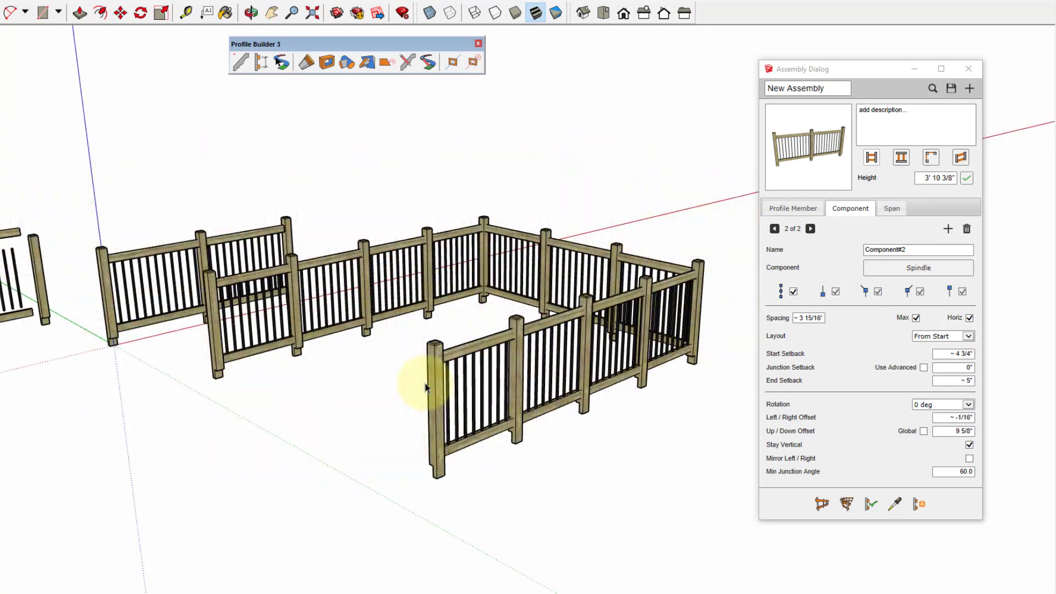